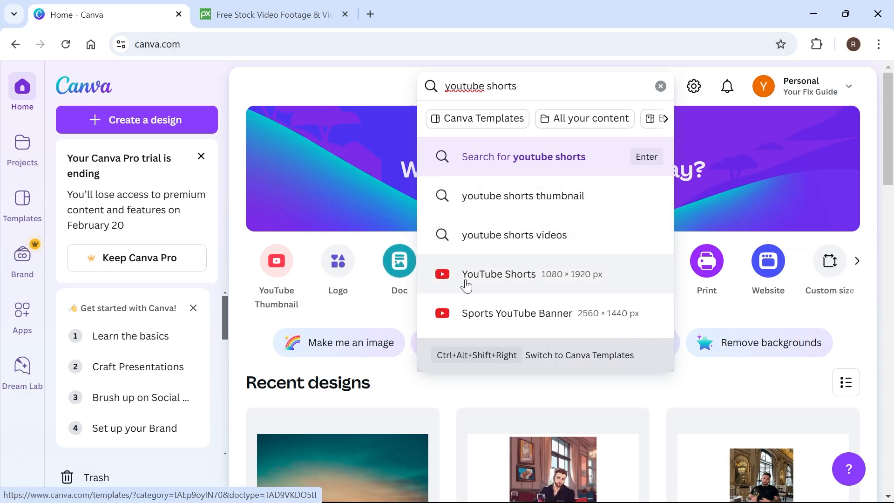
Browse the YouTube Shorts template category and create a blank design in that format.
click(487, 276)
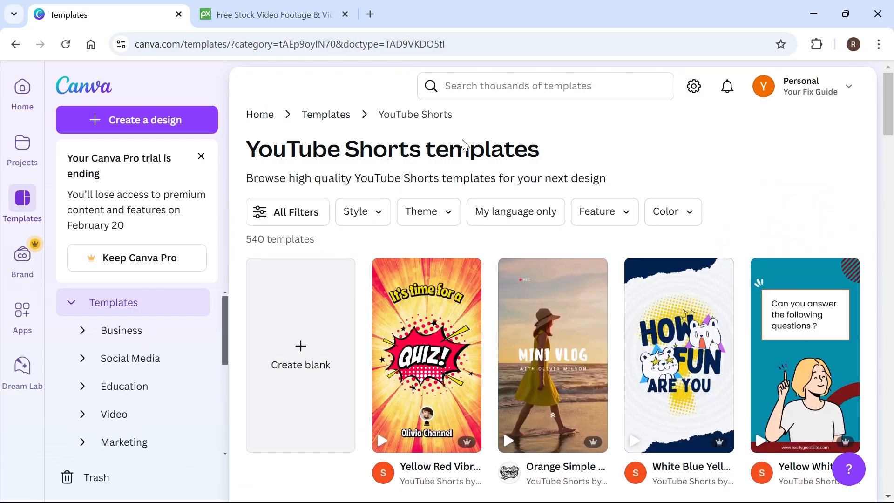
scroll(438, 205, down, 5)
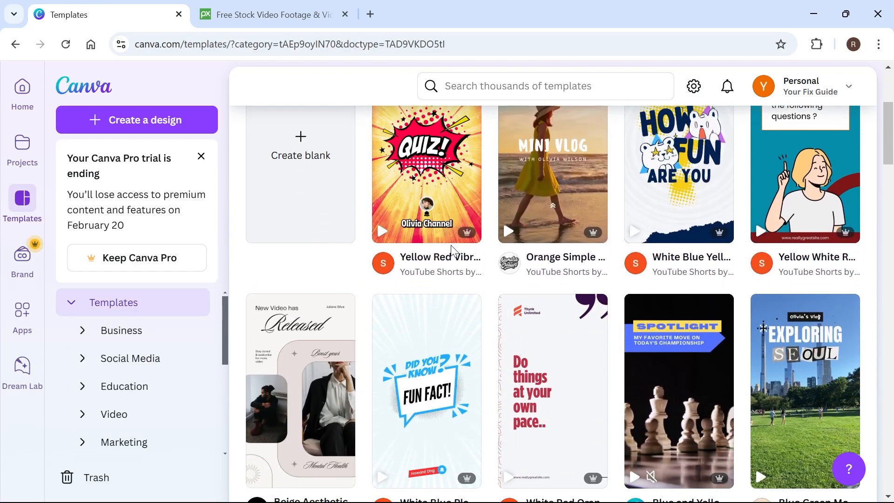
scroll(379, 272, down, 1)
scroll(410, 268, up, 1)
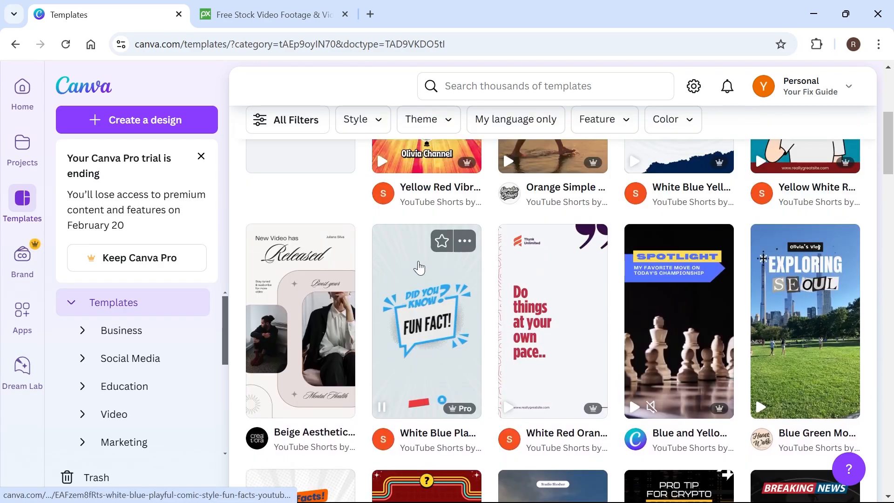
scroll(420, 315, down, 5)
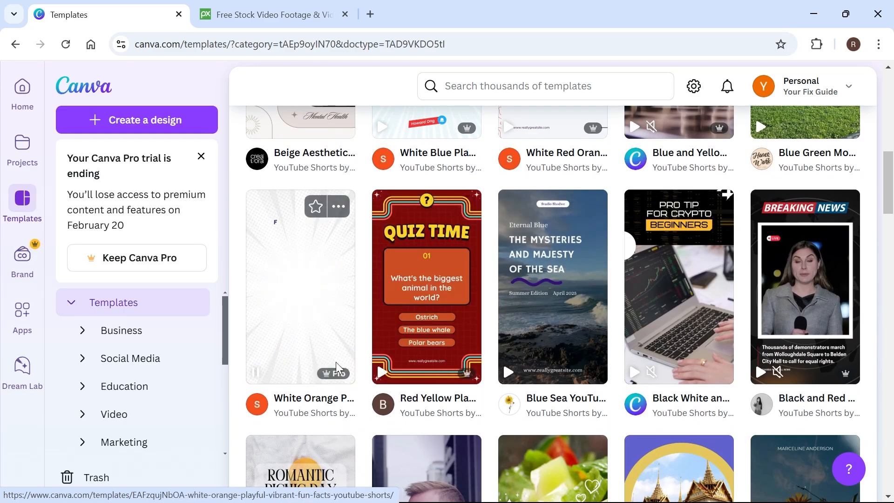
scroll(503, 221, down, 3)
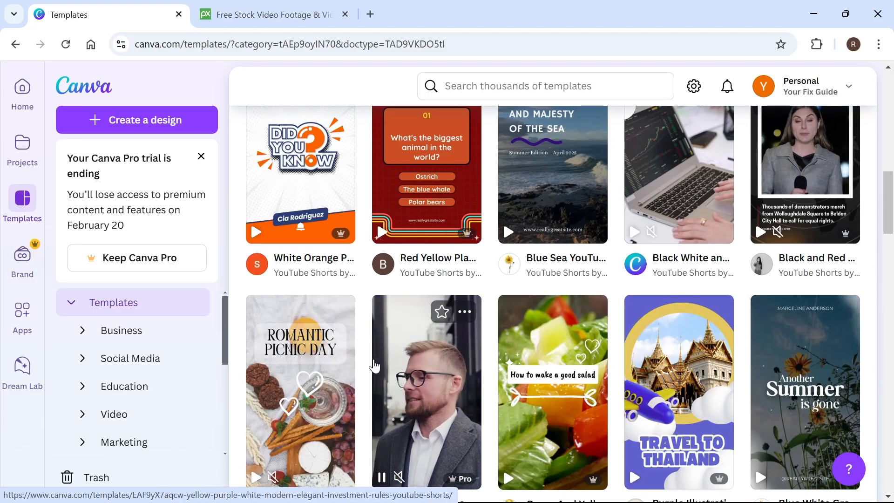
scroll(489, 353, up, 4)
scroll(490, 352, up, 5)
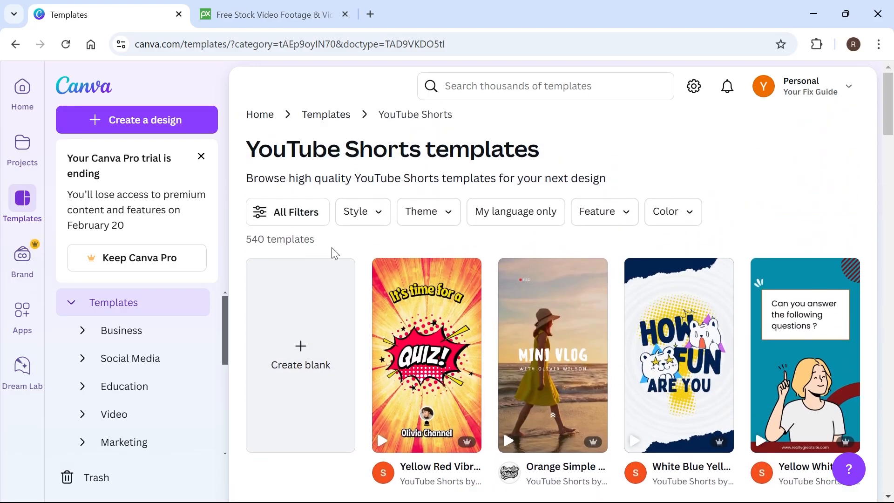
click(314, 333)
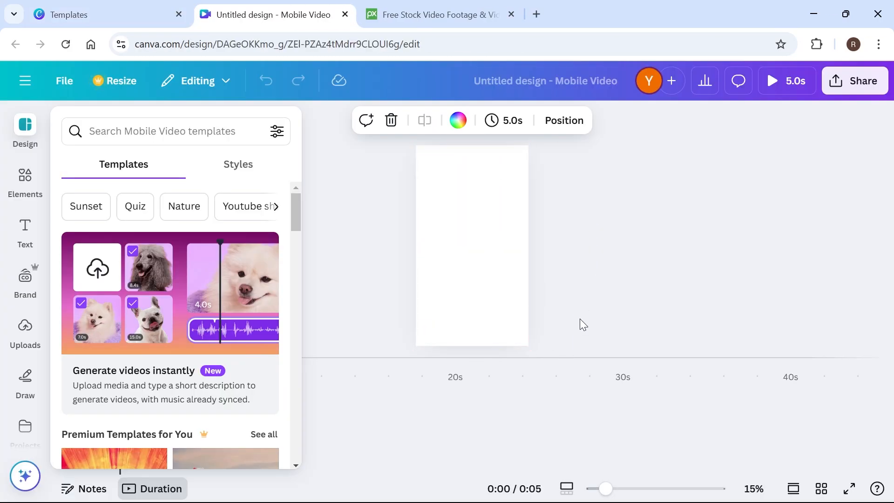
Examine the templates offered for the new mobile video, with the canvas zoomed to 26%.
mouse_move(608, 494)
mouse_down()
mouse_move(639, 494)
mouse_move(625, 494)
mouse_up()
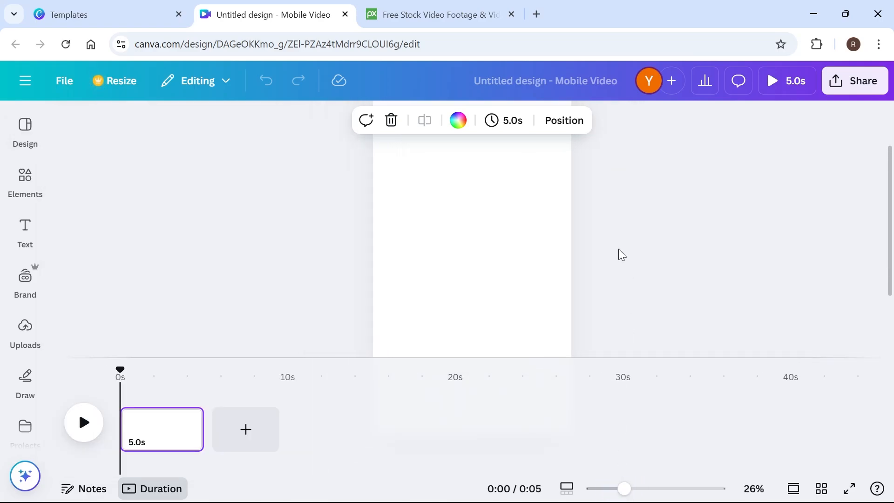
click(30, 123)
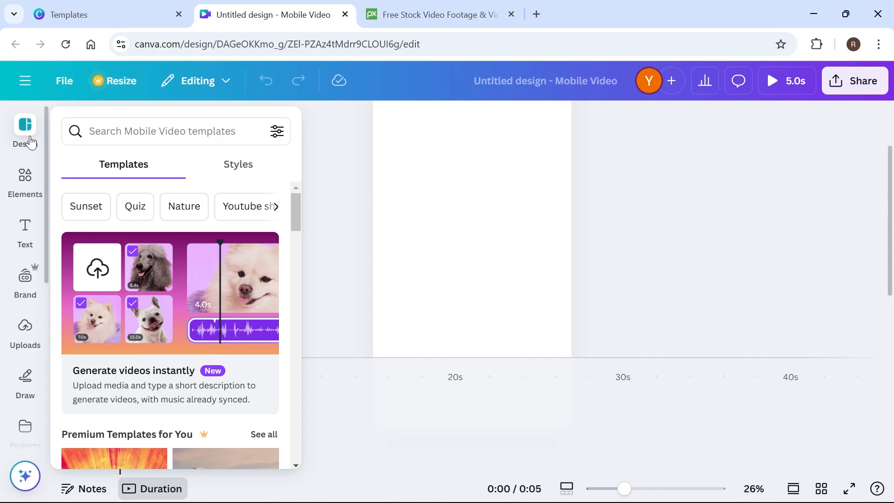
mouse_move(36, 298)
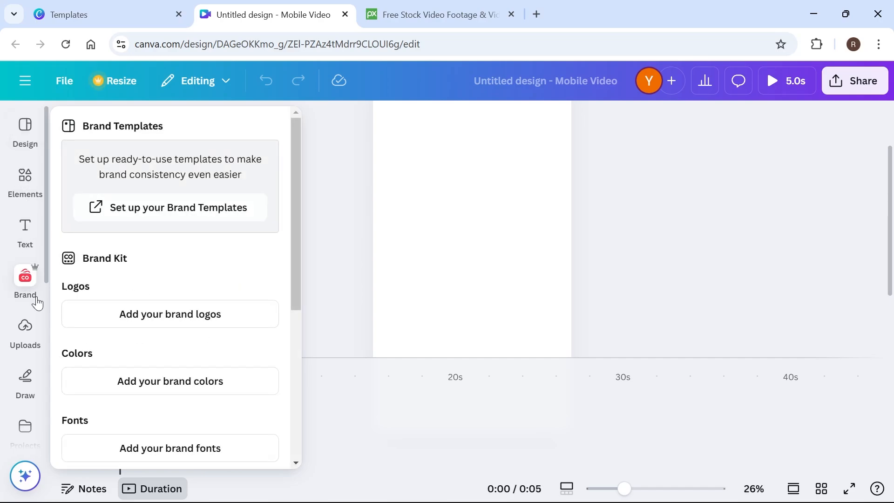
click(26, 134)
scroll(96, 261, down, 10)
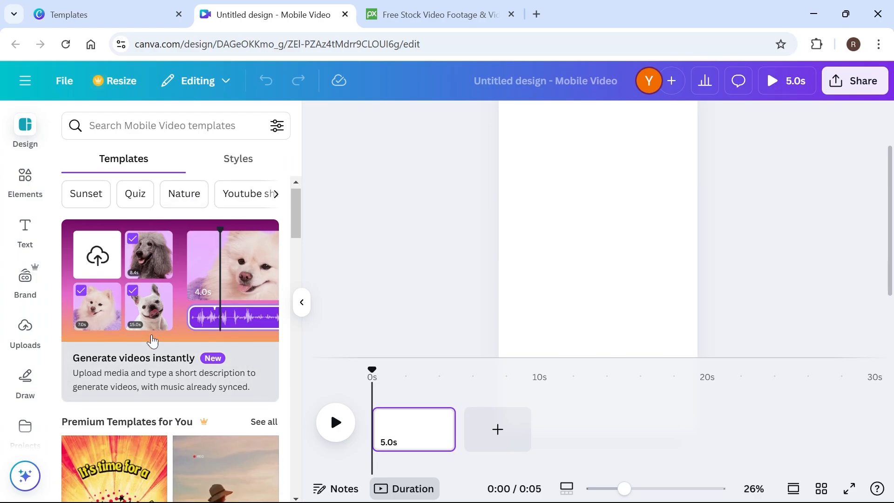
scroll(97, 292, up, 10)
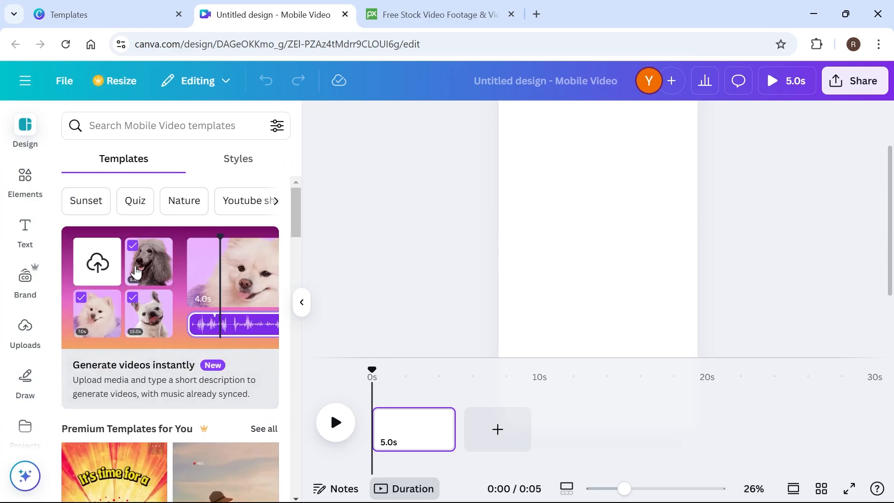
Look over the available elements, the default text styles and the brand kit options.
click(26, 179)
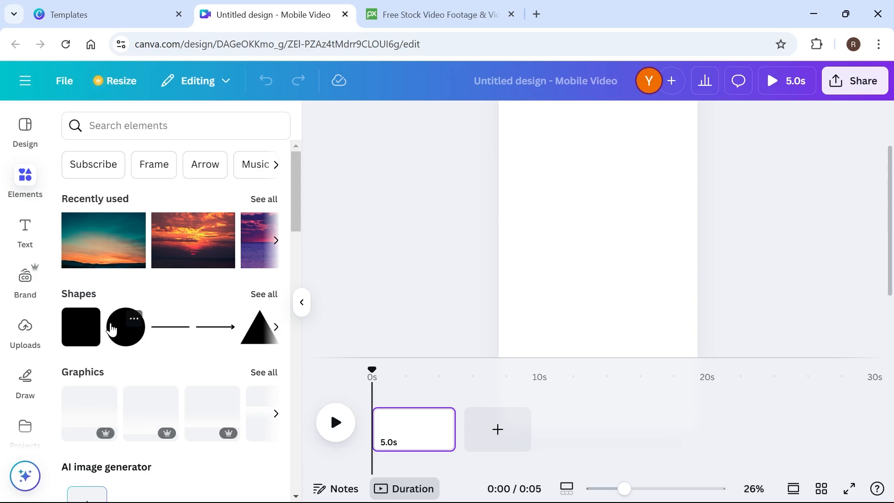
scroll(203, 272, down, 4)
click(25, 228)
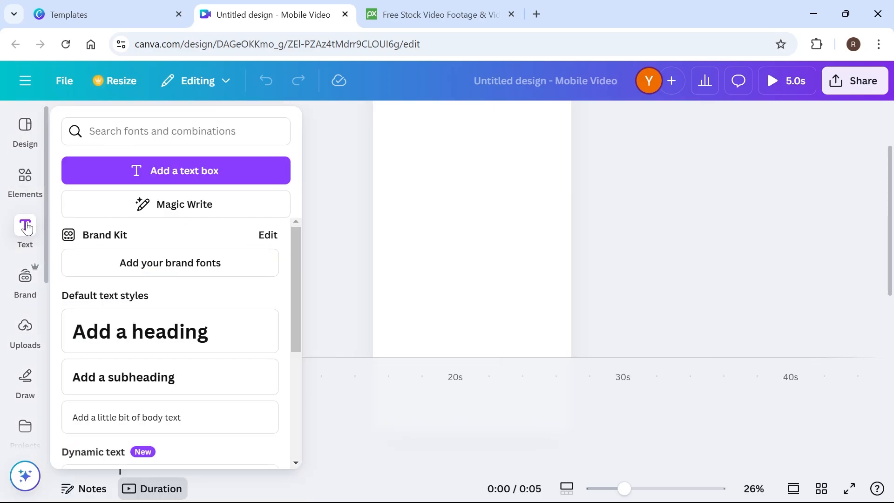
scroll(200, 278, down, 2)
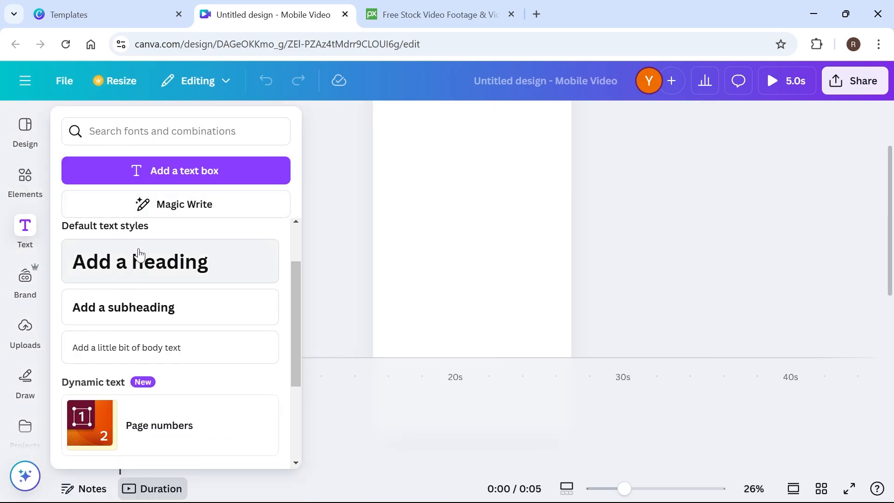
click(21, 266)
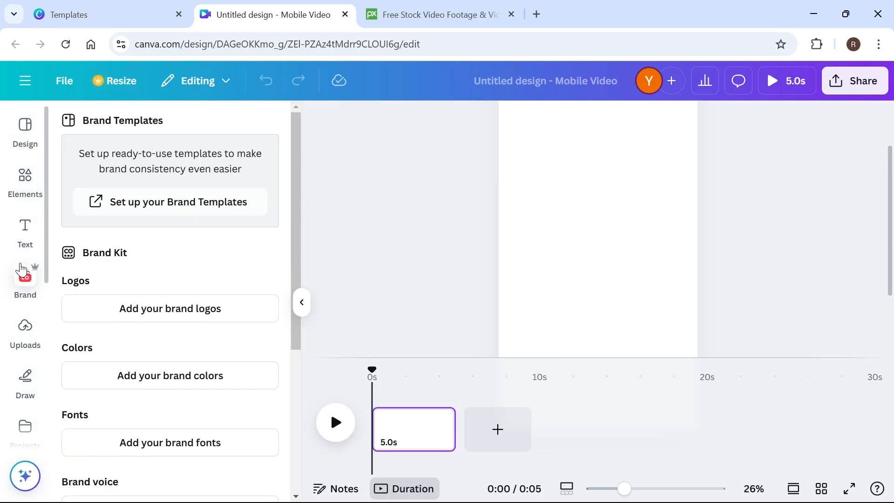
Look over the media upload options and the drawing tools.
click(31, 328)
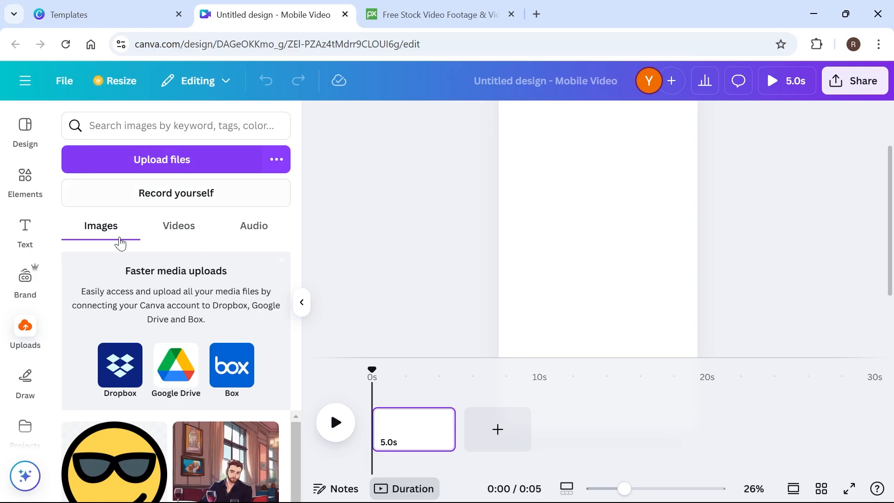
scroll(25, 262, down, 3)
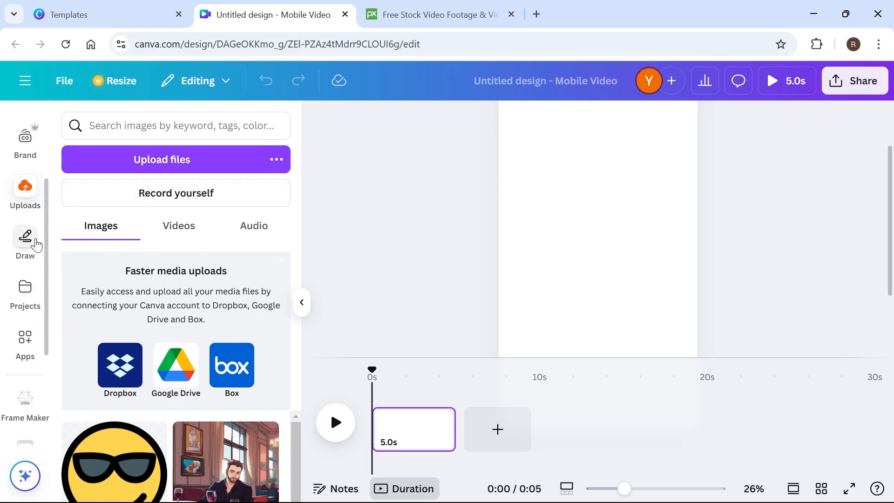
click(29, 237)
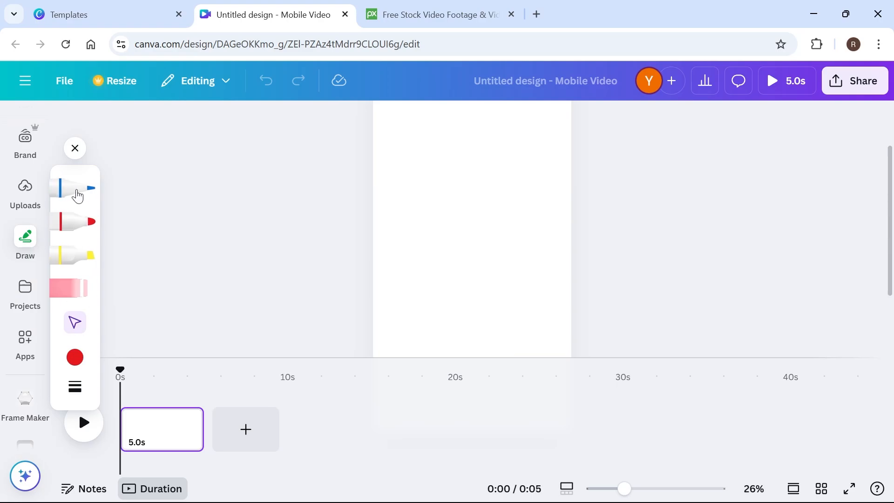
Browse the Canva apps, including the More from Canva tools, and return to the uploaded media.
click(28, 339)
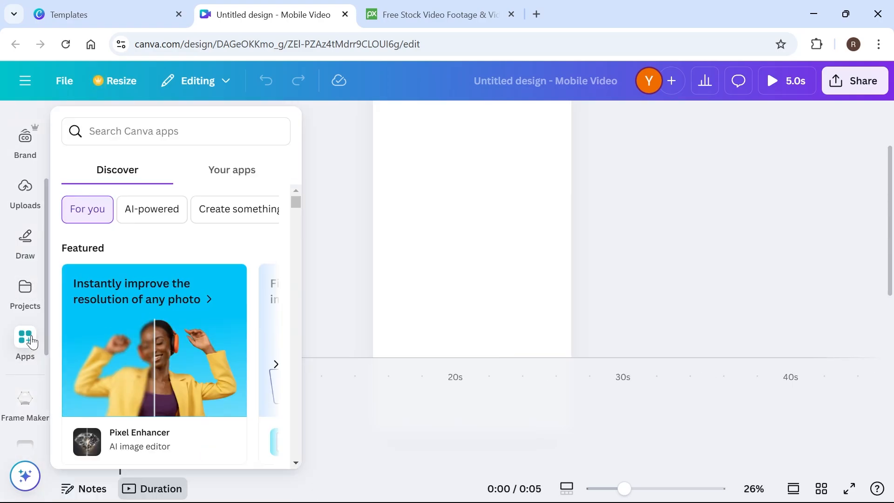
scroll(195, 231, down, 5)
scroll(199, 265, up, 5)
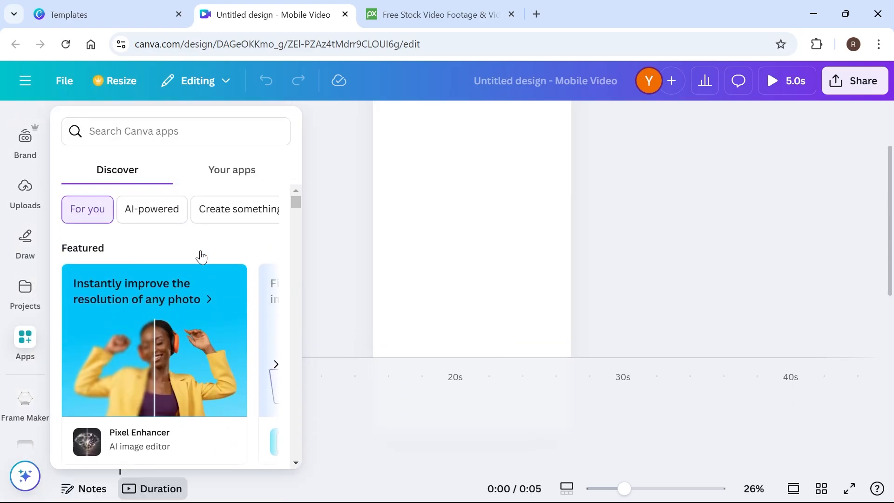
scroll(173, 292, down, 5)
scroll(129, 244, up, 5)
scroll(208, 305, down, 5)
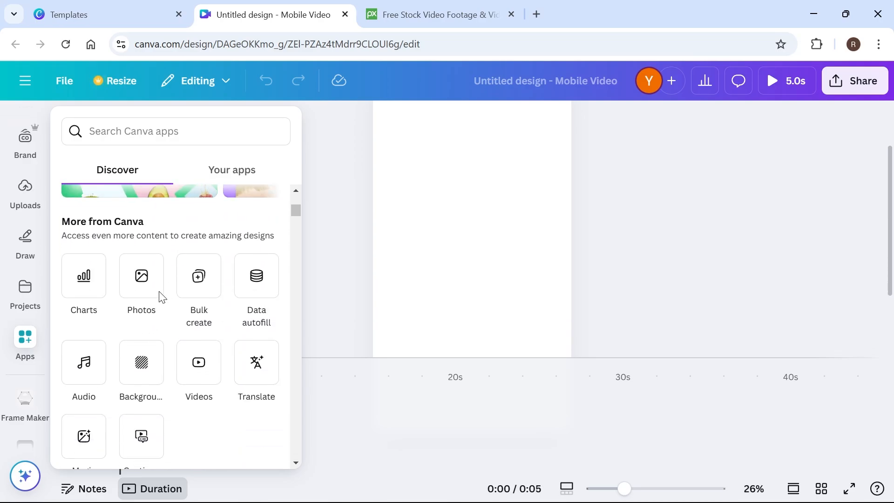
click(25, 240)
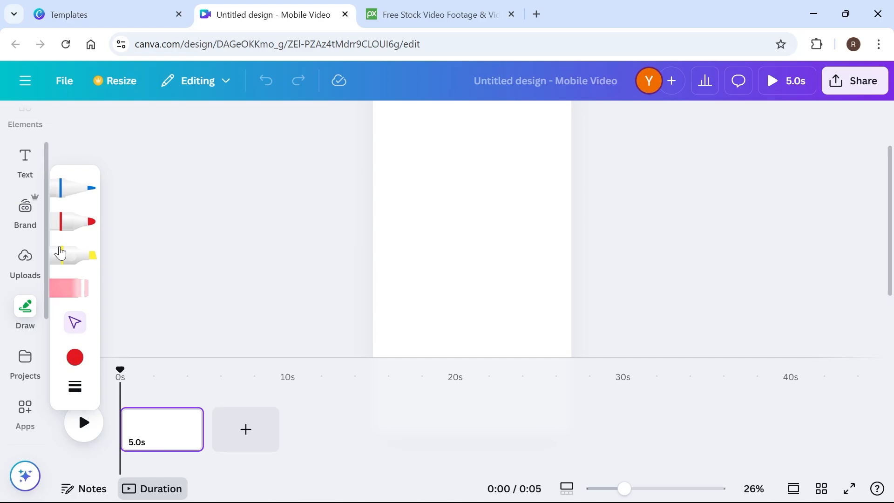
click(33, 255)
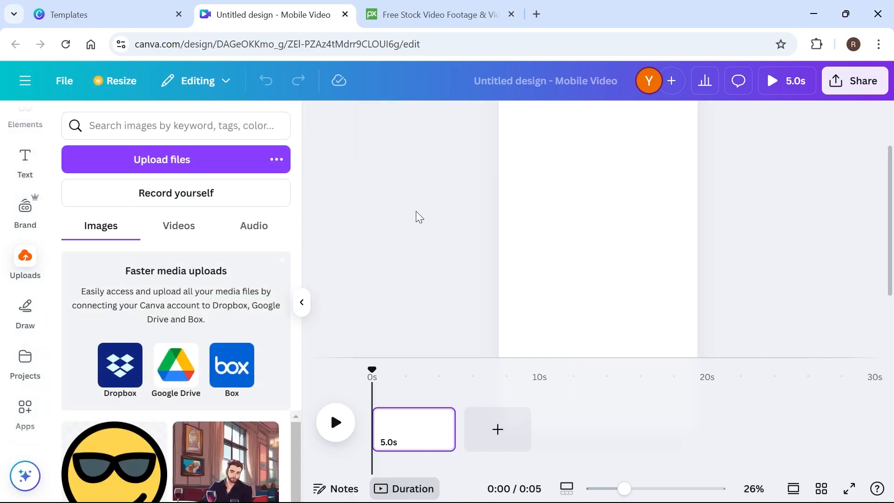
Switch to Pixabay and search its stock videos for "sunset".
click(429, 15)
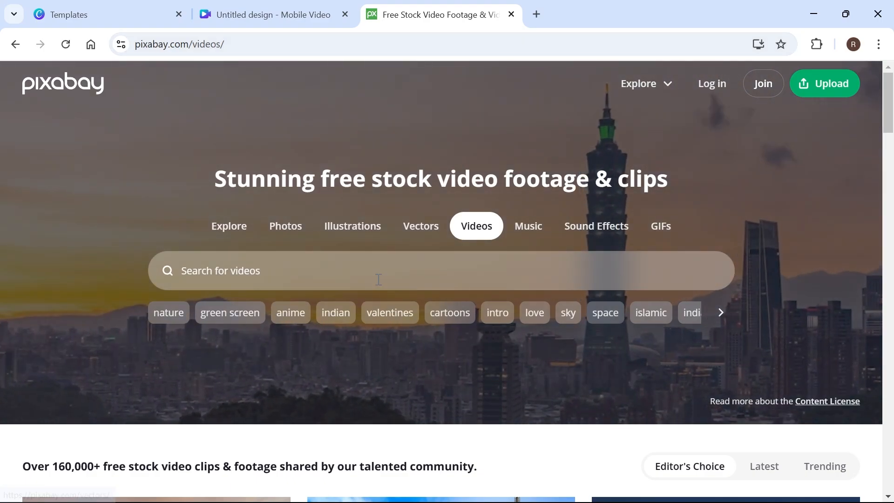
click(363, 271)
text(sunset)
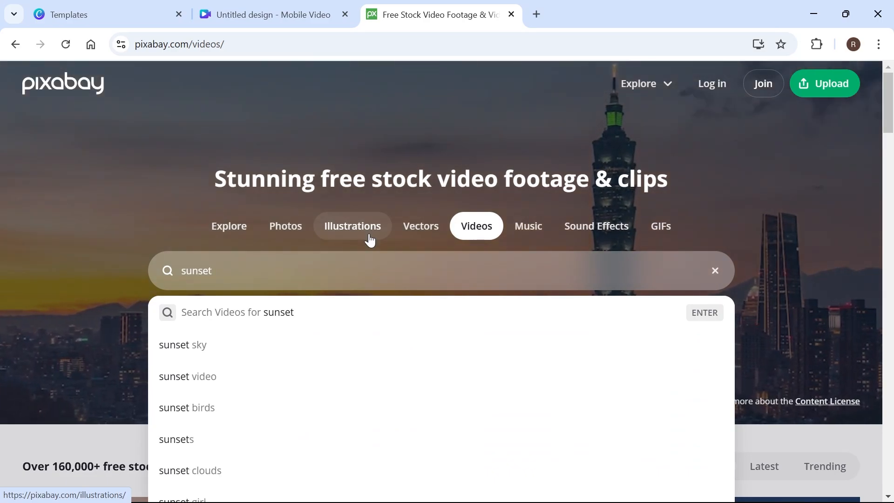
key(Return)
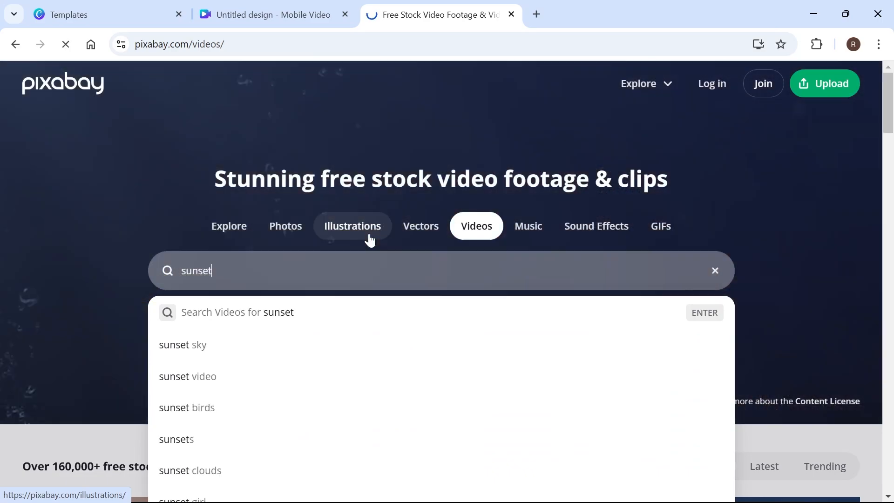
Download the Sunset Nature Sky clip of the city skyline from the sunset results as an MP4.
scroll(227, 239, down, 6)
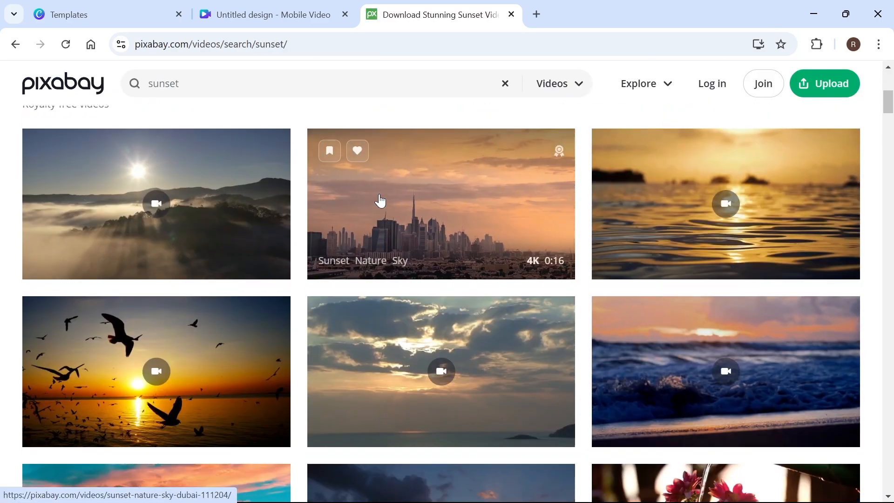
scroll(505, 260, up, 1)
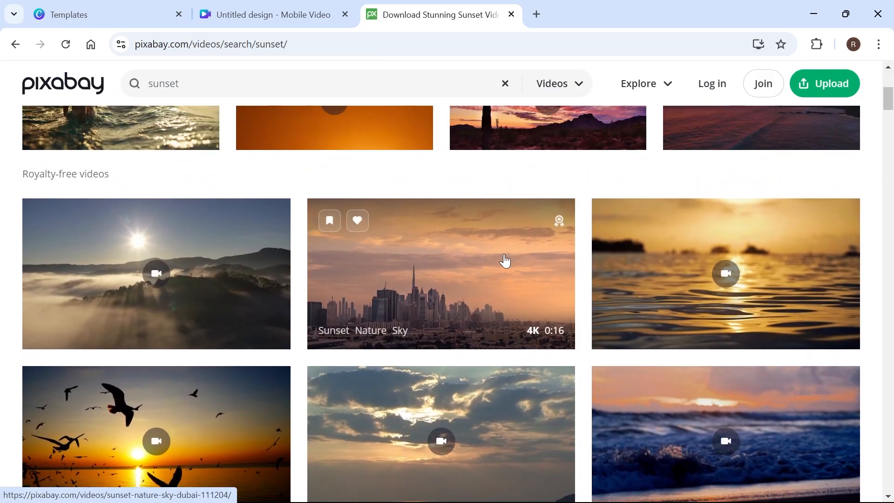
click(450, 232)
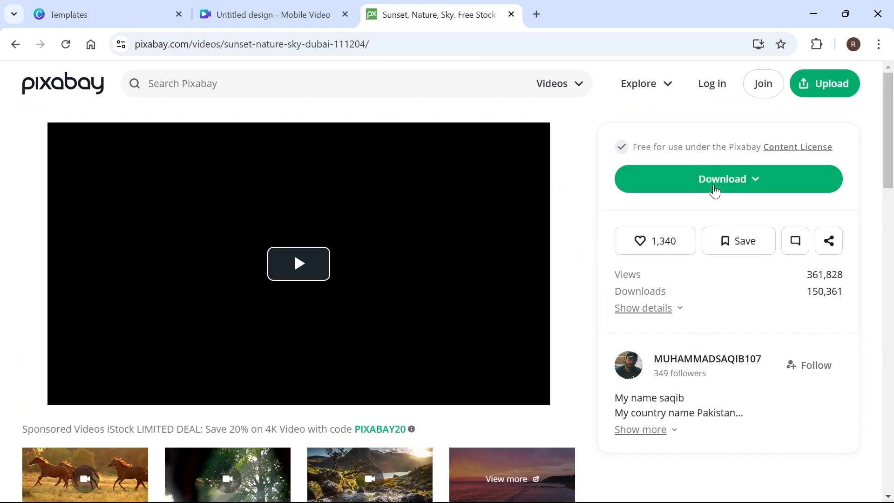
click(713, 187)
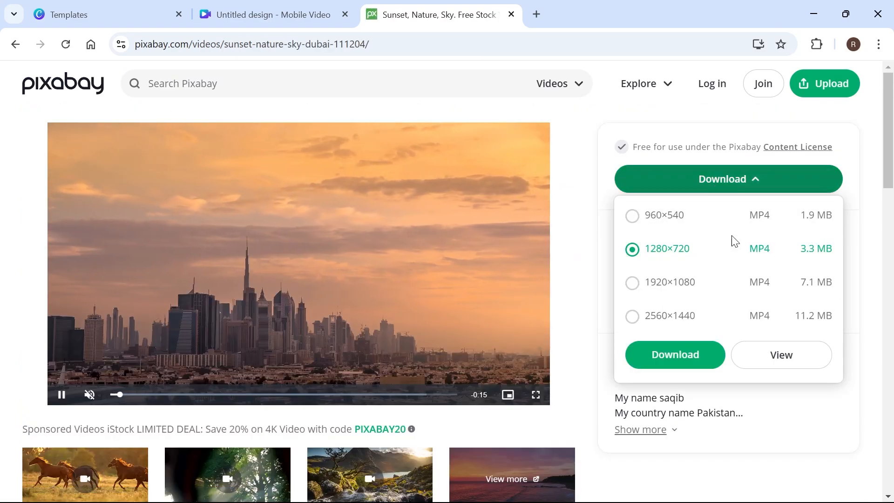
click(685, 283)
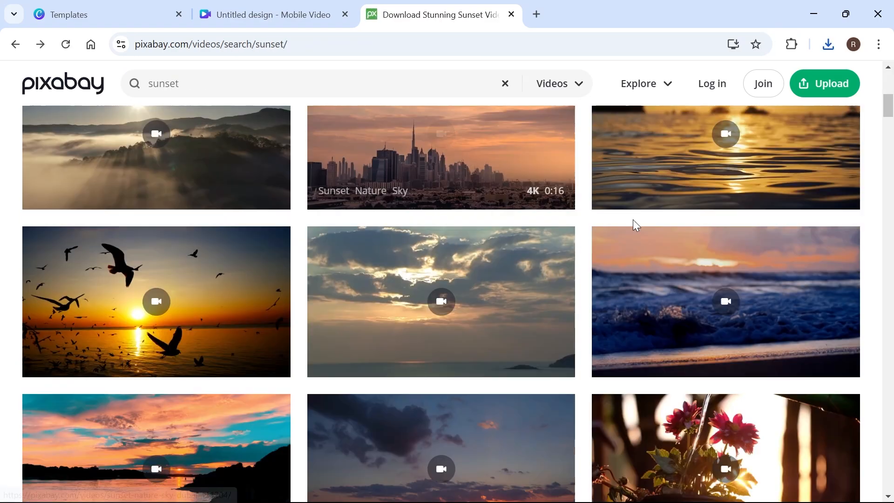
Download the Sunset Canal City clip from the sunset results and dismiss the thank-you message.
scroll(410, 261, down, 6)
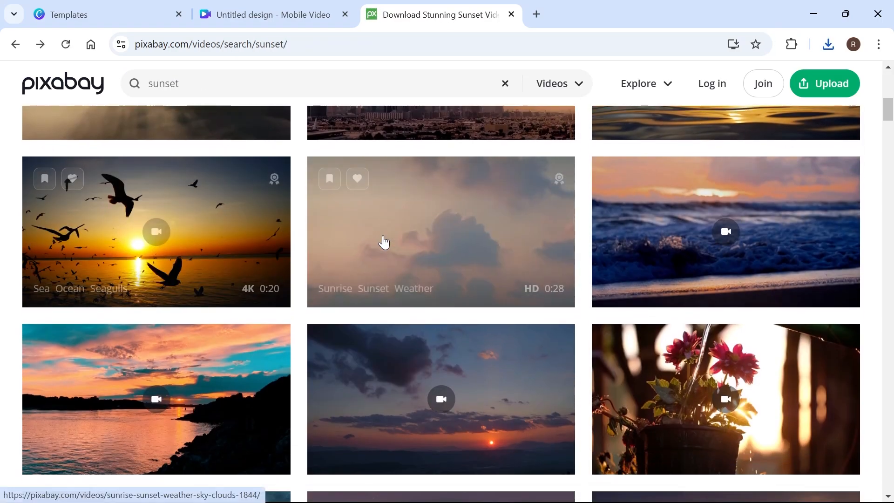
scroll(595, 238, down, 8)
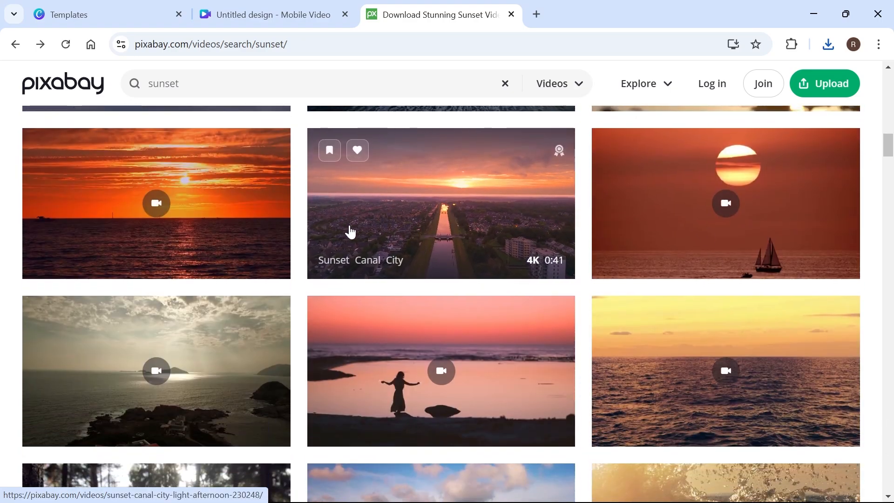
click(351, 231)
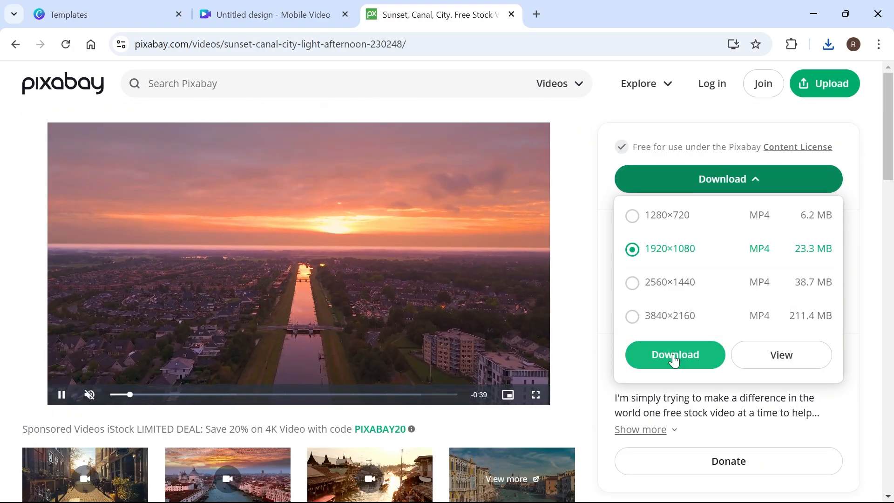
click(673, 357)
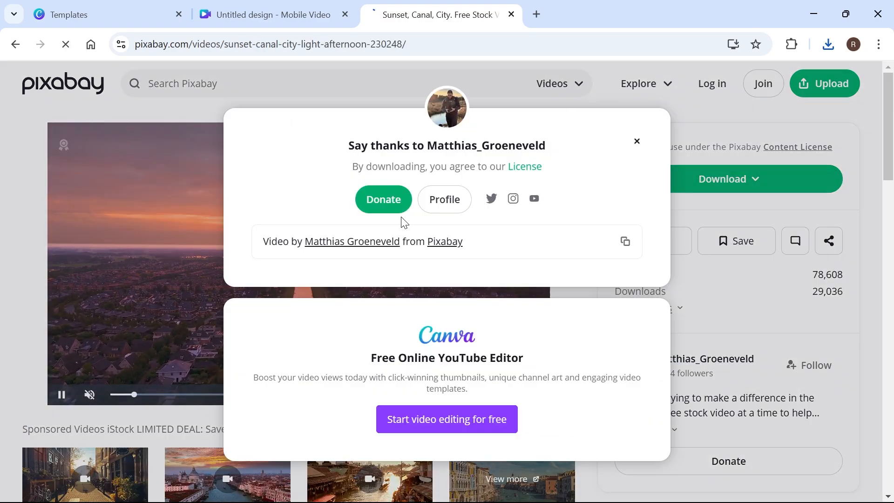
click(637, 141)
click(274, 14)
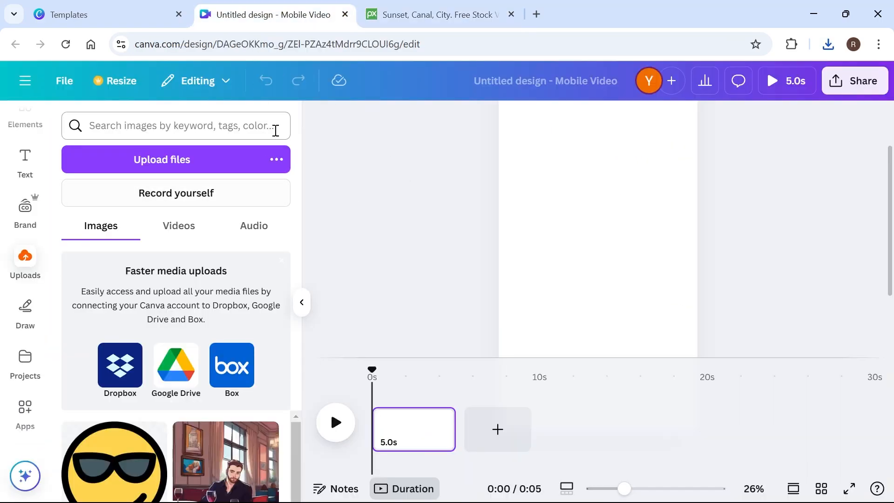
click(175, 168)
click(488, 222)
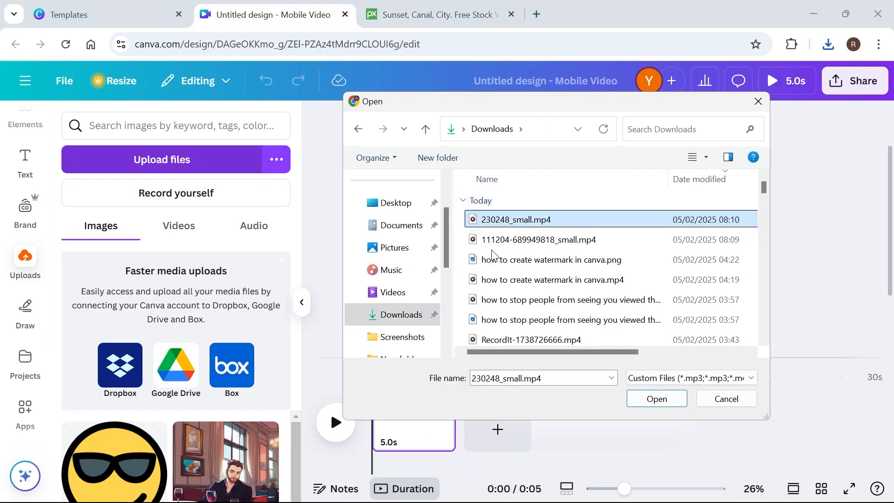
ctrl+click(521, 247)
click(657, 399)
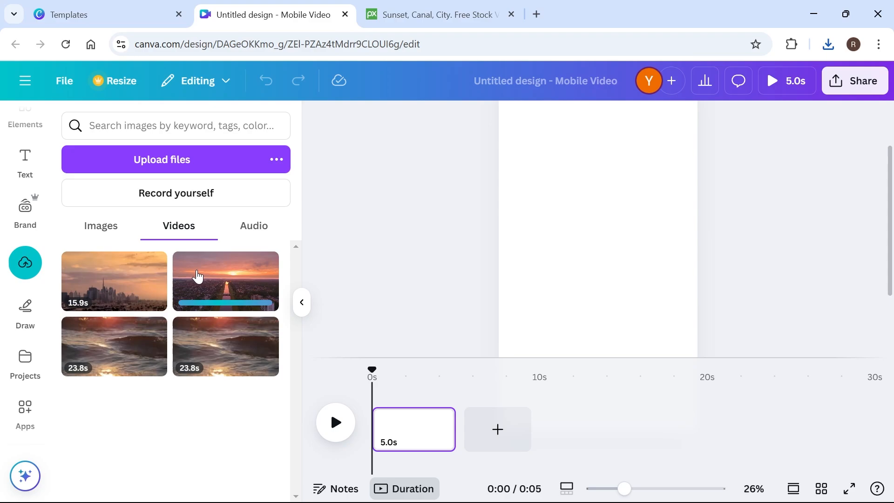
Place the uploaded city skyline clip on the blank page and enlarge it until it covers the full page height.
drag(100, 274, 554, 194)
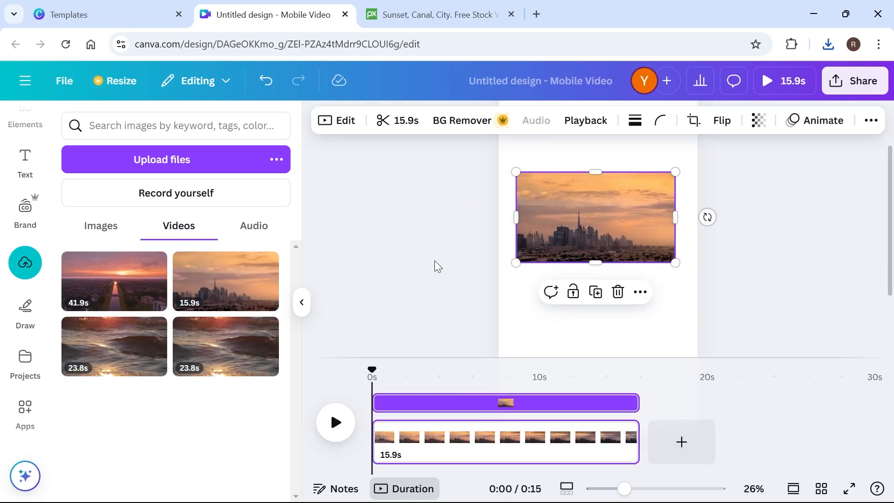
scroll(444, 265, up, 1)
scroll(486, 291, down, 2)
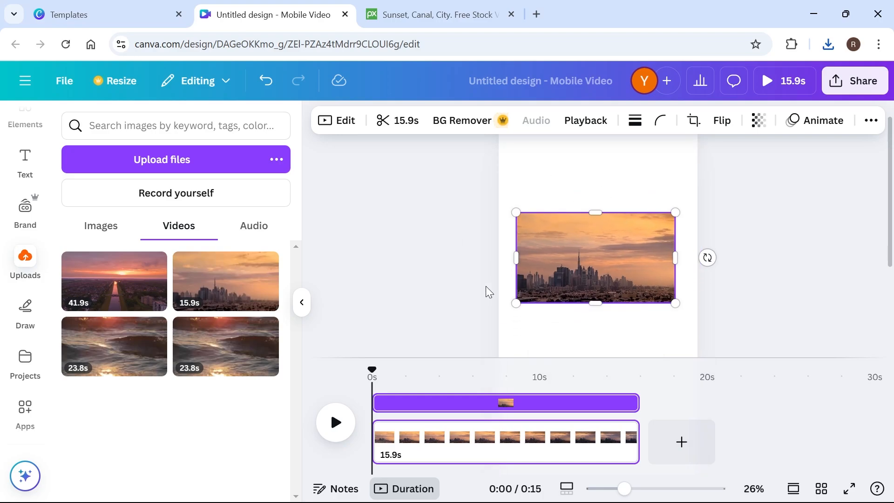
scroll(638, 285, up, 2)
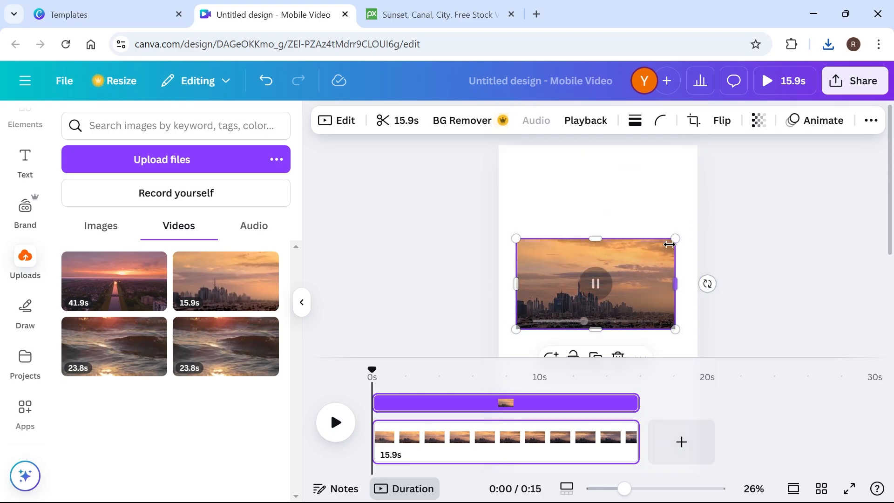
drag(675, 238, 731, 137)
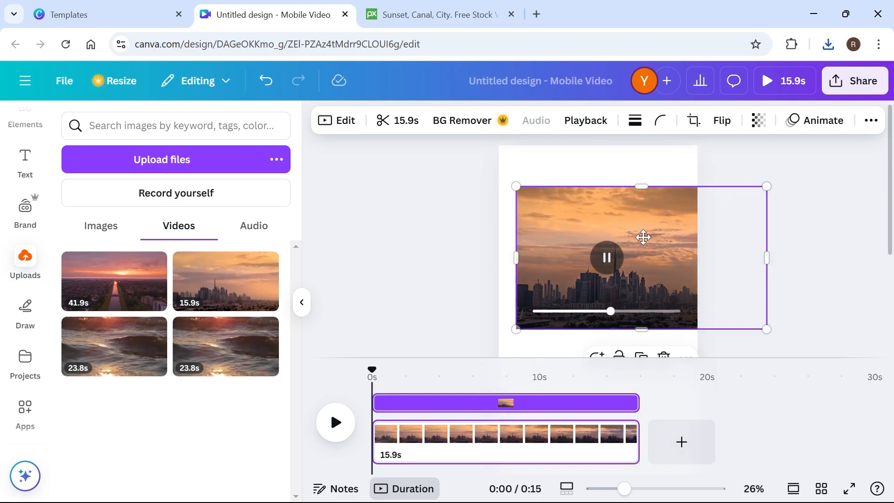
drag(642, 237, 618, 231)
drag(738, 173, 784, 114)
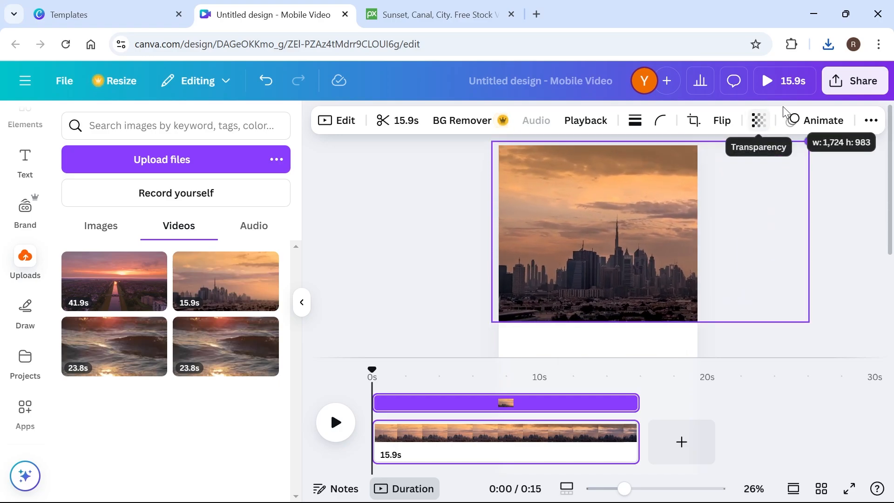
scroll(791, 159, down, 3)
drag(804, 184, 889, 318)
scroll(633, 261, down, 1)
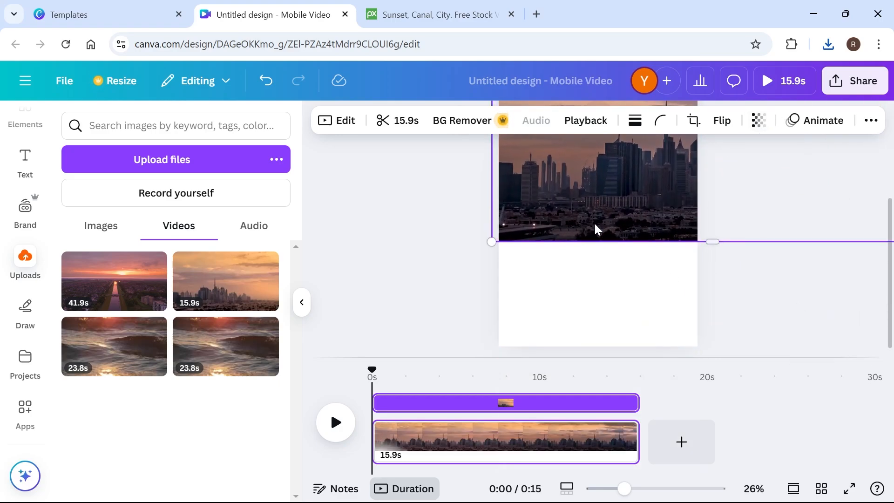
drag(492, 243, 343, 313)
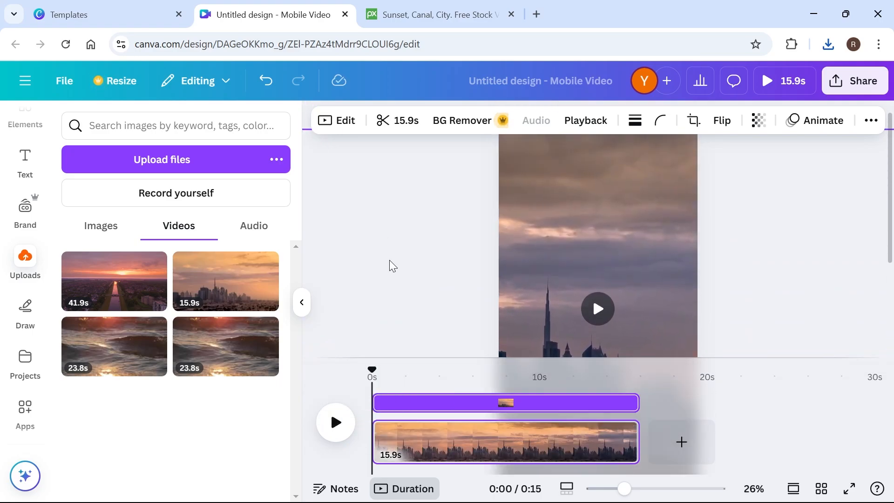
Reposition the enlarged skyline clip so the cluster of skyscrapers sits in the middle of the vertical frame.
drag(624, 488, 605, 488)
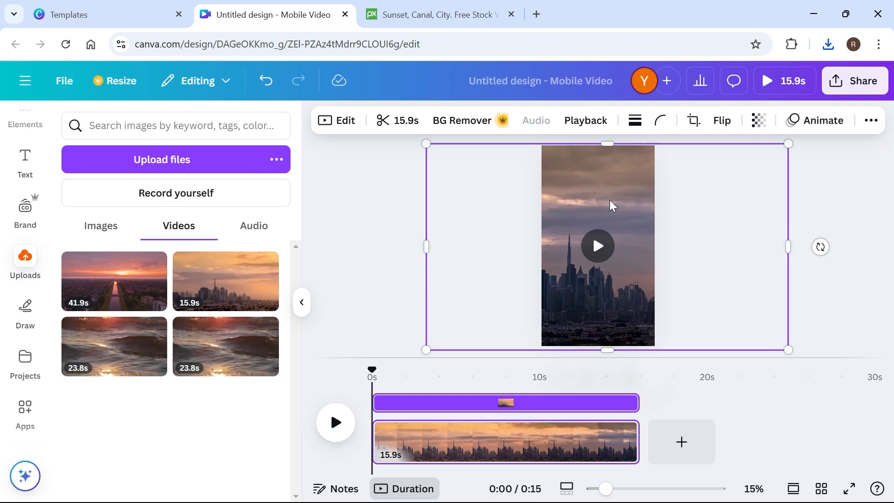
drag(643, 201, 651, 204)
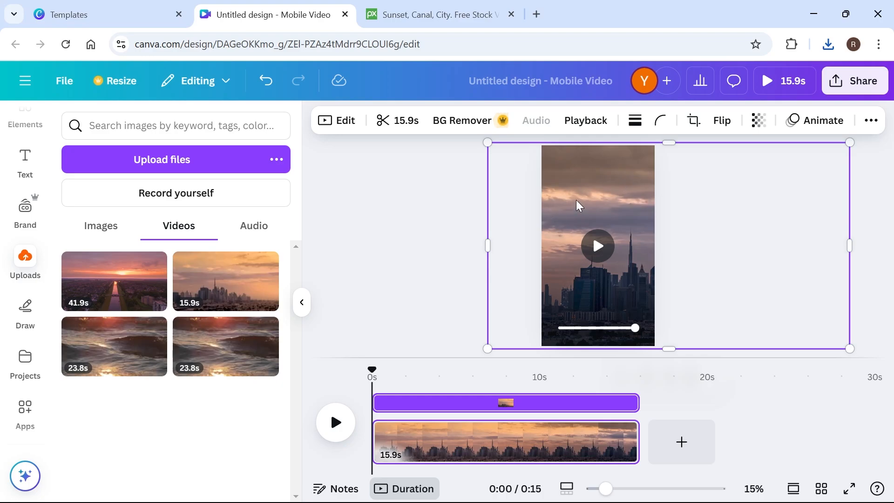
mouse_move(579, 205)
mouse_down()
mouse_move(582, 197)
mouse_move(568, 198)
mouse_up()
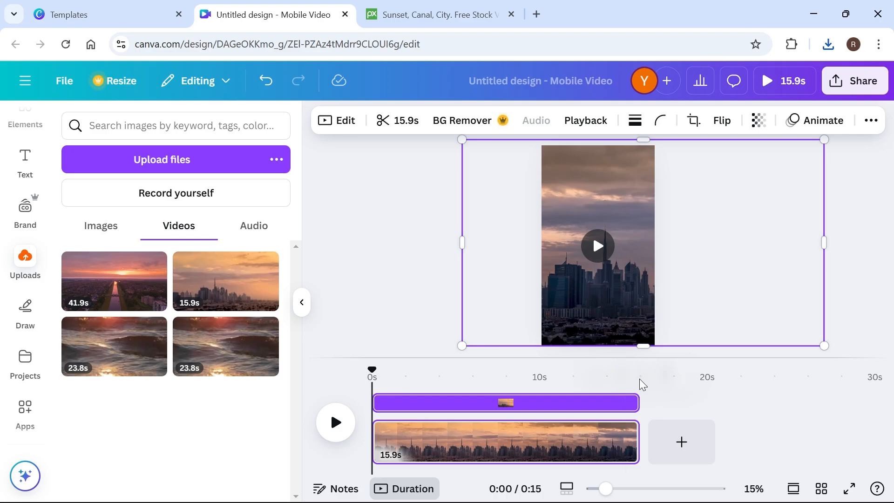
Trim the skyline clip on the timeline to 4.6 seconds.
mouse_move(639, 425)
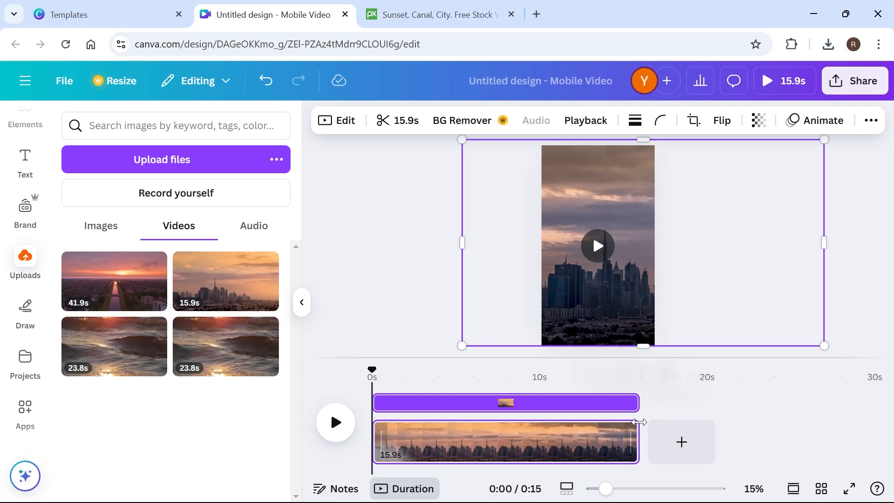
drag(639, 428, 560, 429)
drag(395, 435, 494, 436)
click(592, 261)
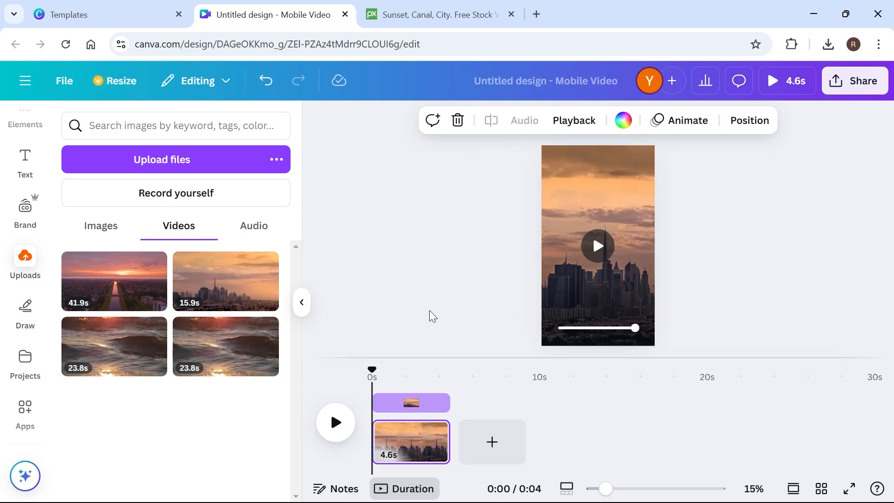
Add a heading reading "THE BEST SUNSET IN THE WORLD" and centre it horizontally over the sky above the skyline.
scroll(26, 205, up, 2)
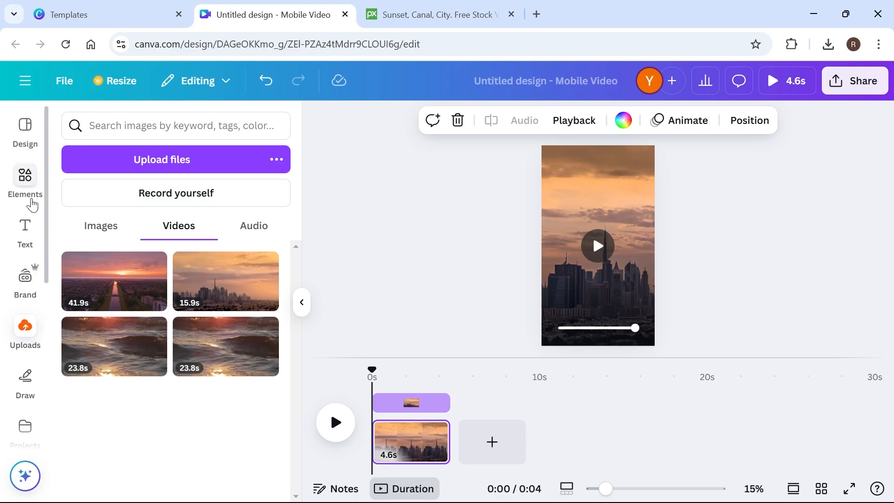
click(29, 228)
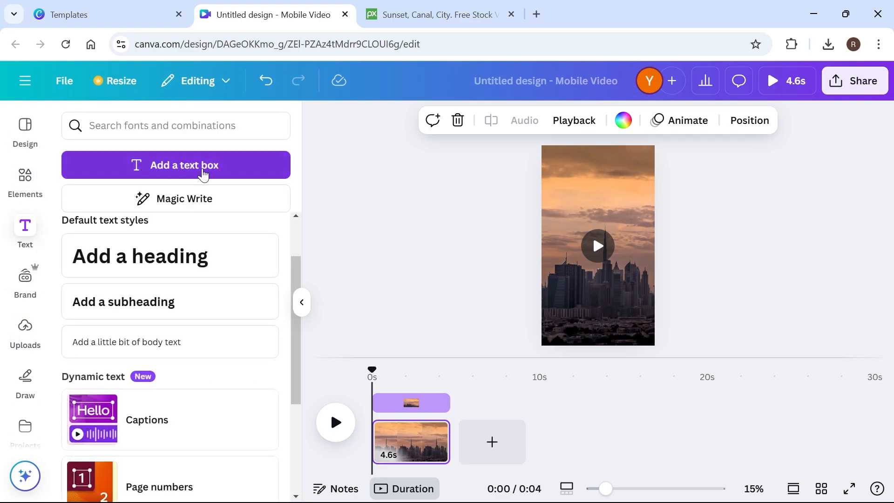
drag(121, 255, 608, 218)
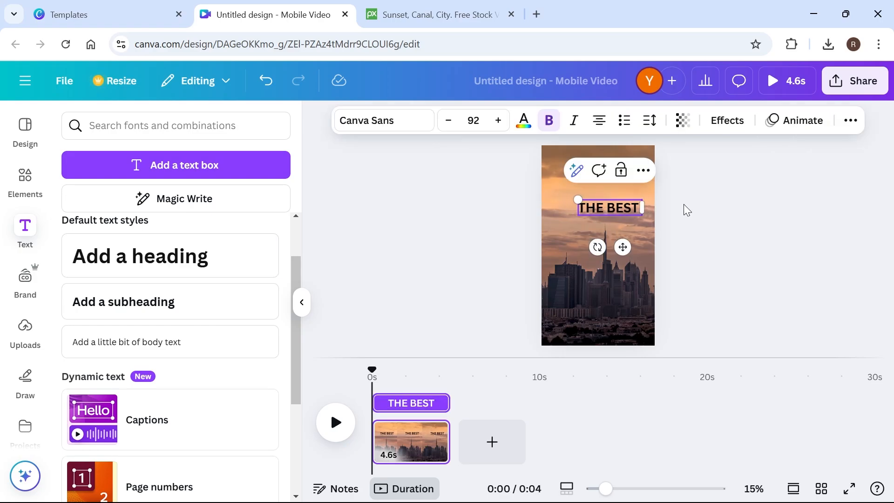
text(SUN)
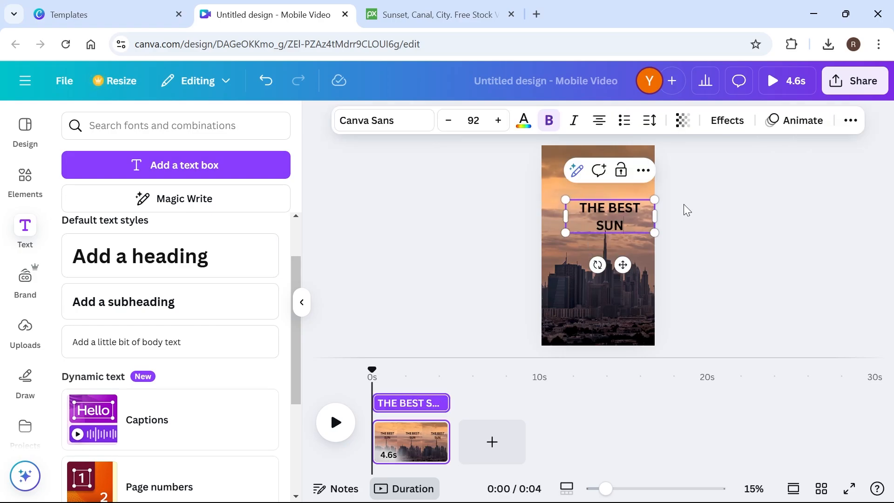
text(SET IN THE WORLD)
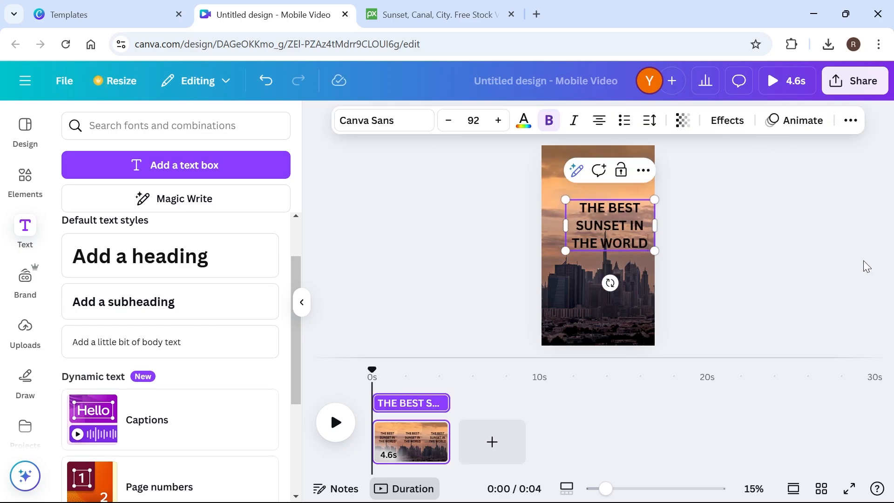
click(767, 241)
mouse_move(610, 235)
mouse_down()
mouse_move(592, 215)
mouse_move(598, 226)
mouse_up()
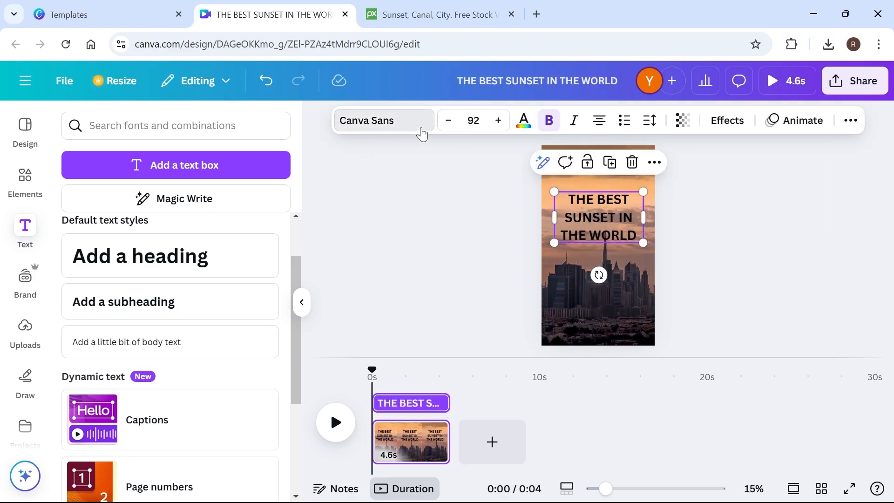
Set the heading's font to Anton and its text colour to white.
click(420, 128)
scroll(164, 339, down, 5)
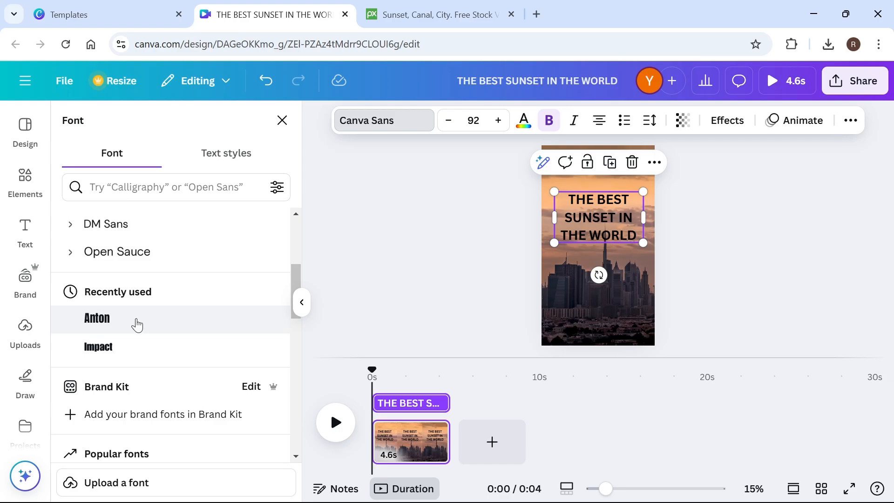
click(105, 321)
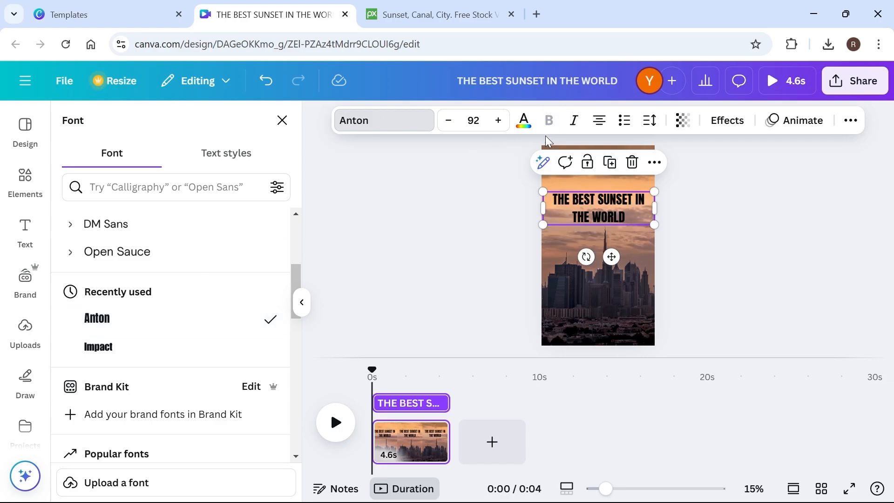
click(523, 120)
click(160, 230)
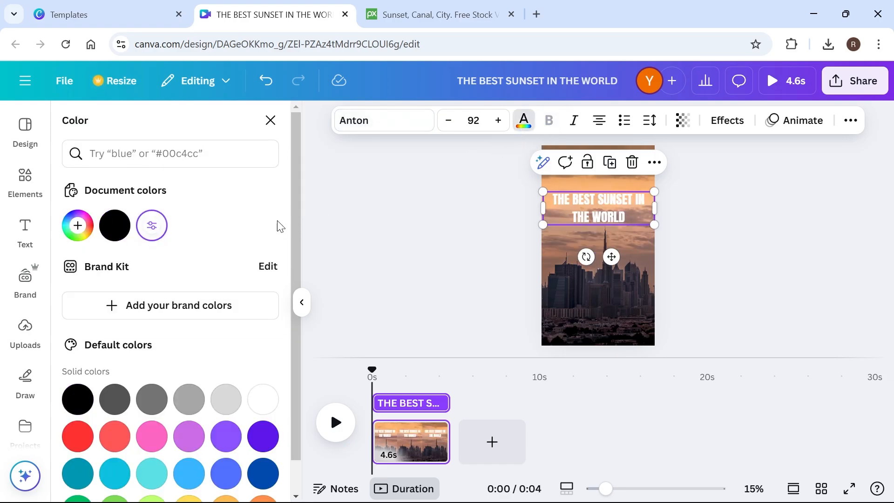
Apply the Background text effect to the heading and adjust its position over the skyline clip.
click(727, 122)
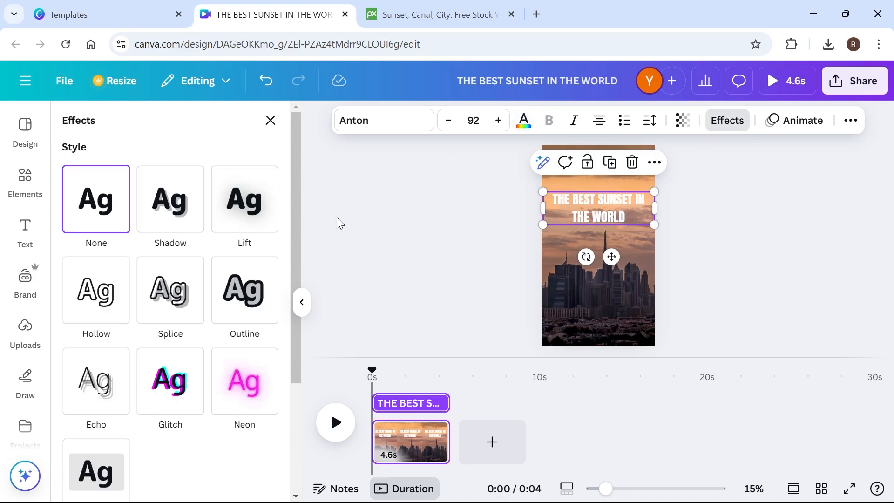
scroll(241, 289, down, 3)
click(99, 325)
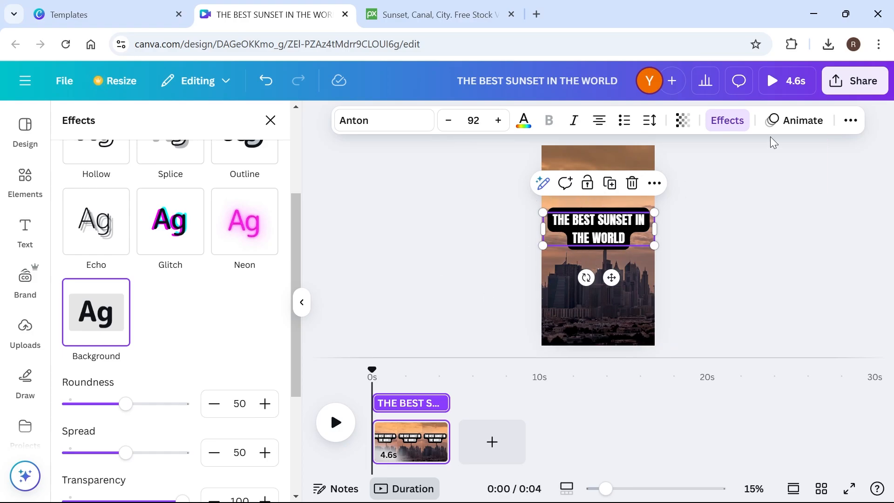
drag(587, 227, 586, 220)
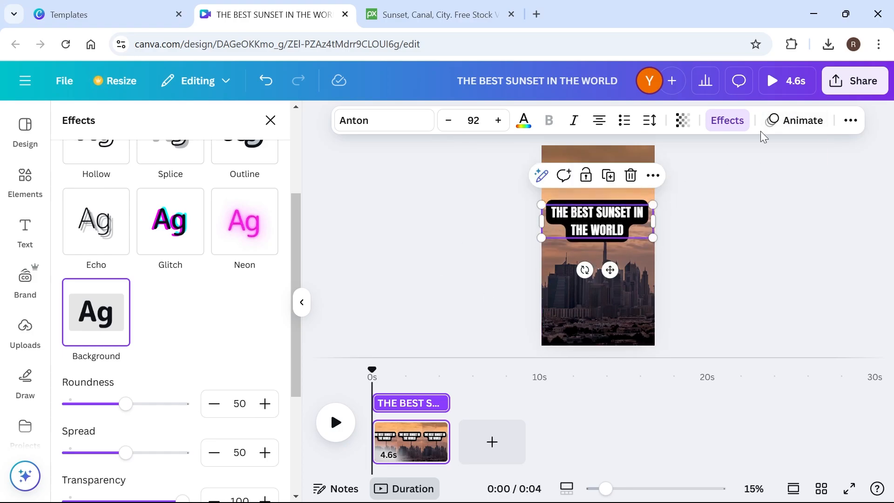
Apply the Fade animation to the heading text.
click(797, 123)
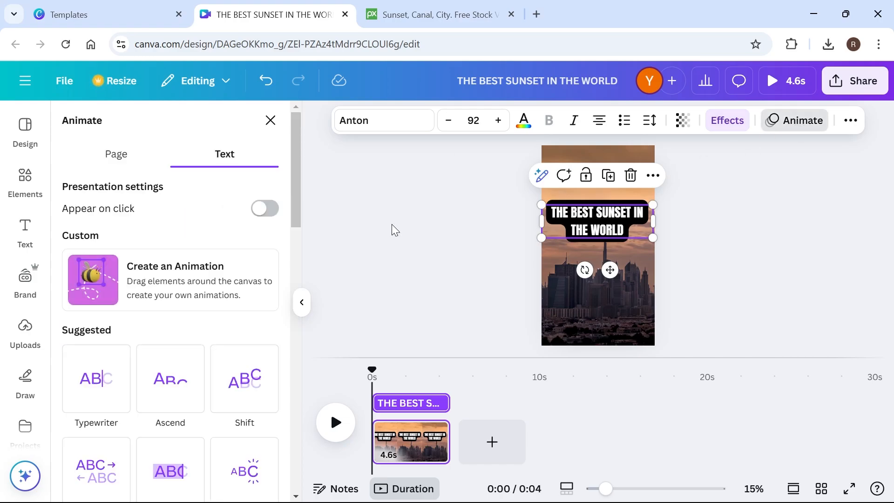
scroll(144, 313, down, 5)
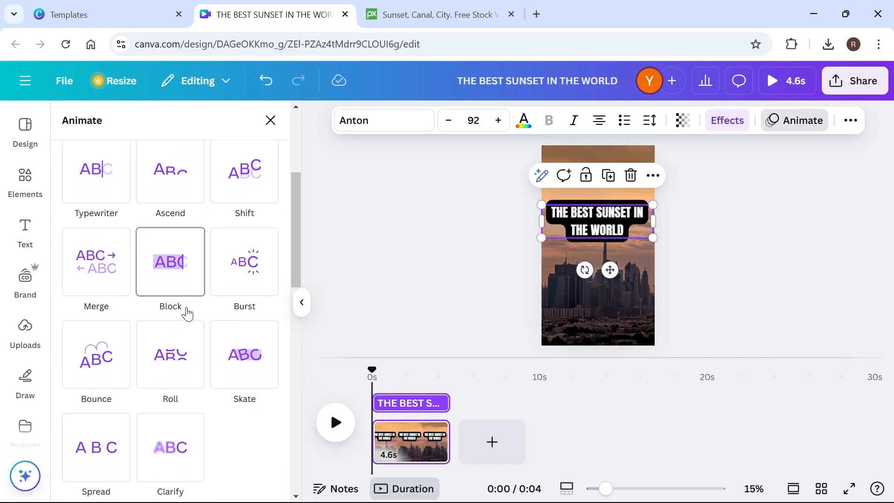
scroll(176, 275, down, 6)
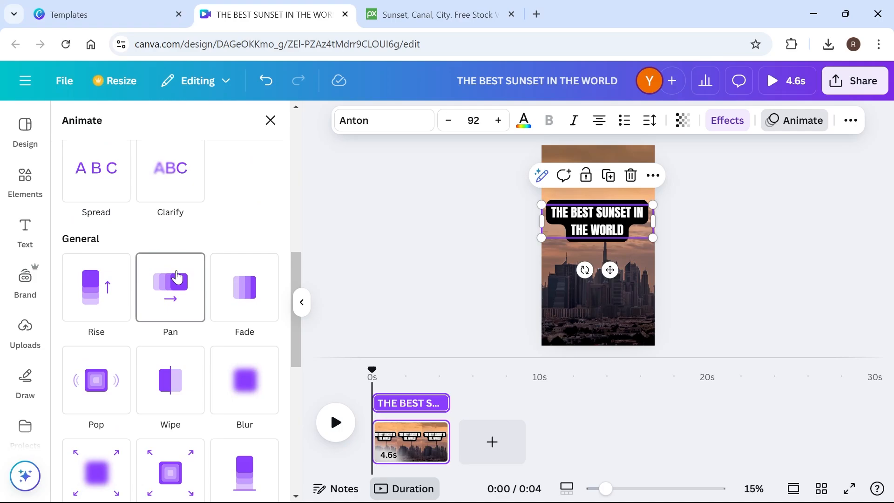
click(259, 288)
click(582, 228)
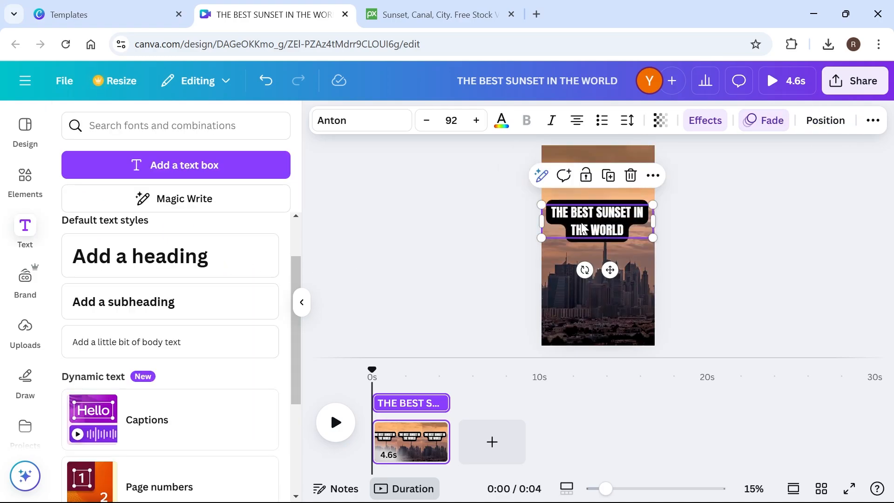
Add the uploaded canal sunset clip as a second page after the skyline page and trim it to 20.2 seconds.
click(25, 328)
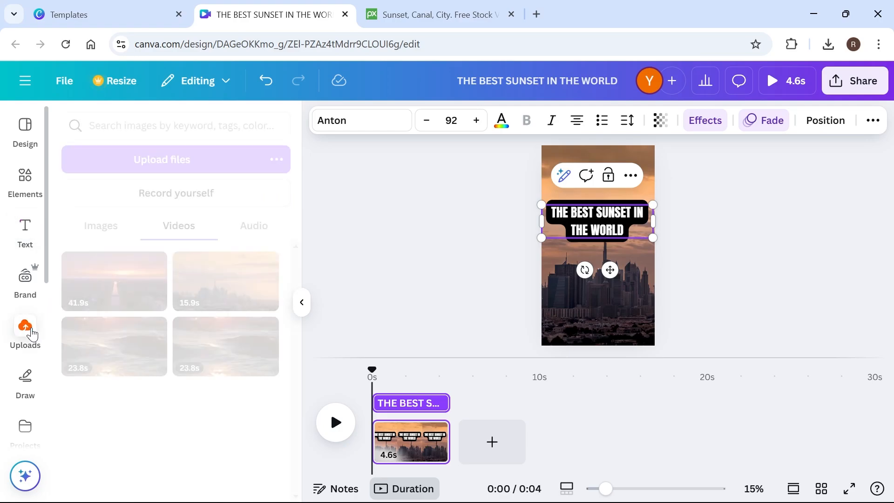
drag(110, 276, 499, 441)
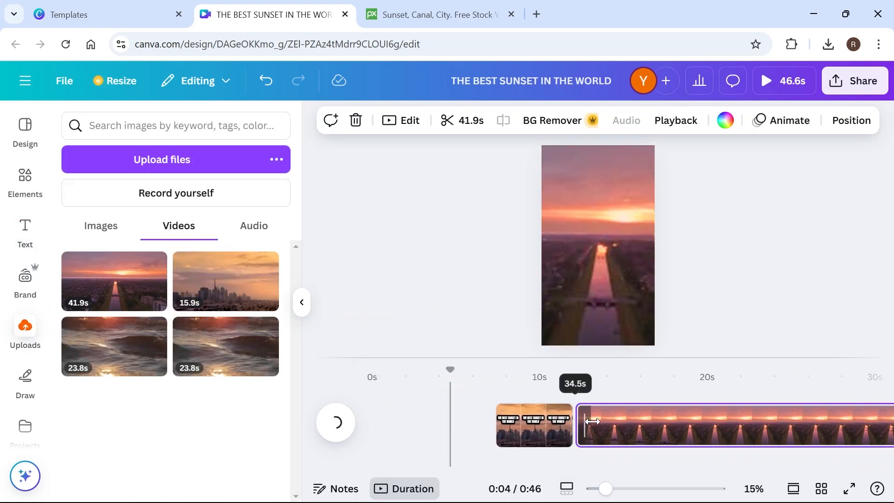
drag(650, 419, 675, 419)
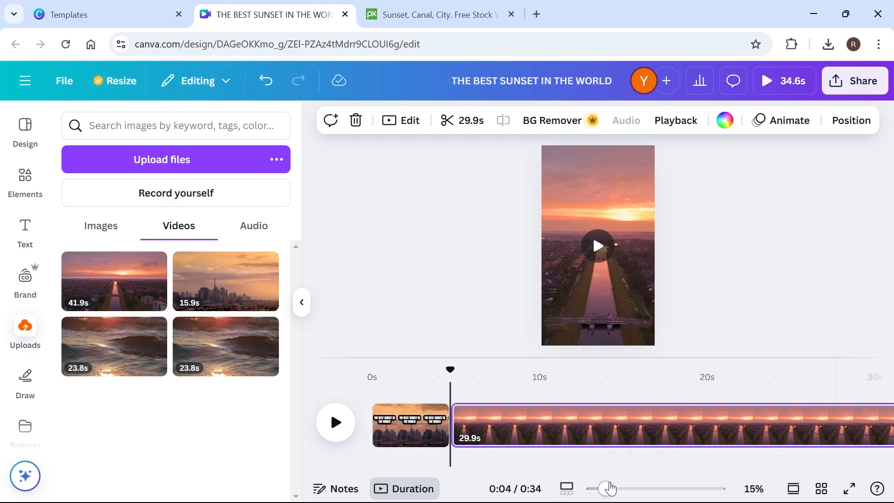
drag(605, 488, 594, 488)
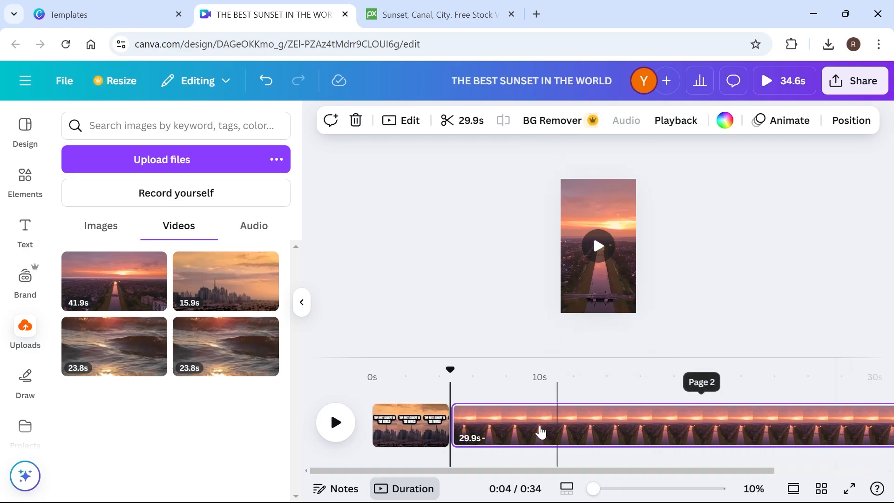
drag(472, 409, 617, 410)
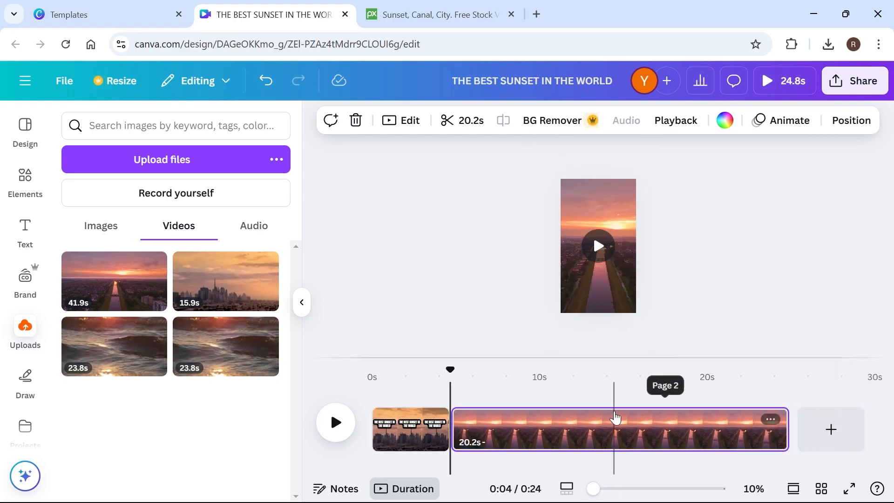
mouse_move(780, 424)
mouse_down()
mouse_move(712, 419)
mouse_move(788, 423)
mouse_up()
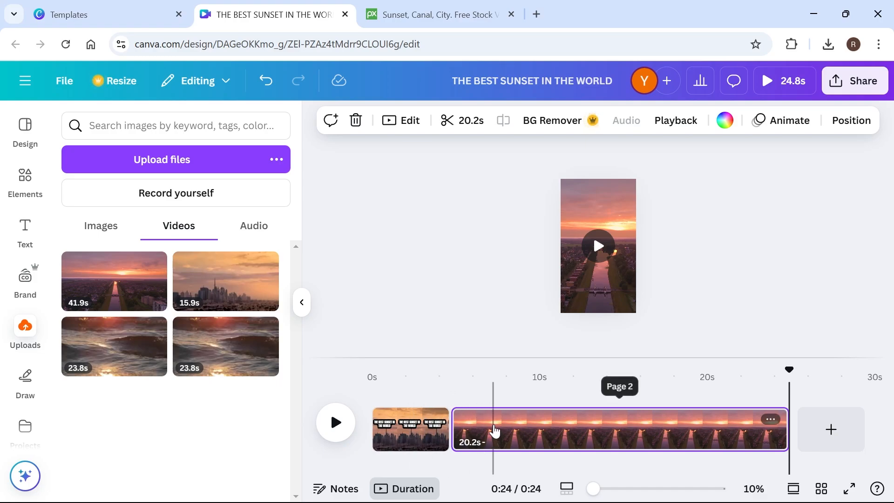
click(480, 421)
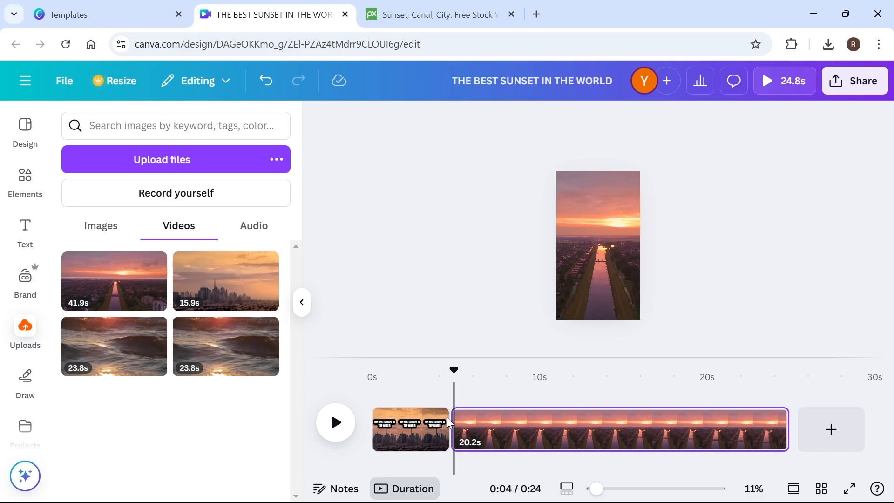
Add a Slide transition lasting 1.2 seconds between the skyline and canal pages and play it back.
click(450, 441)
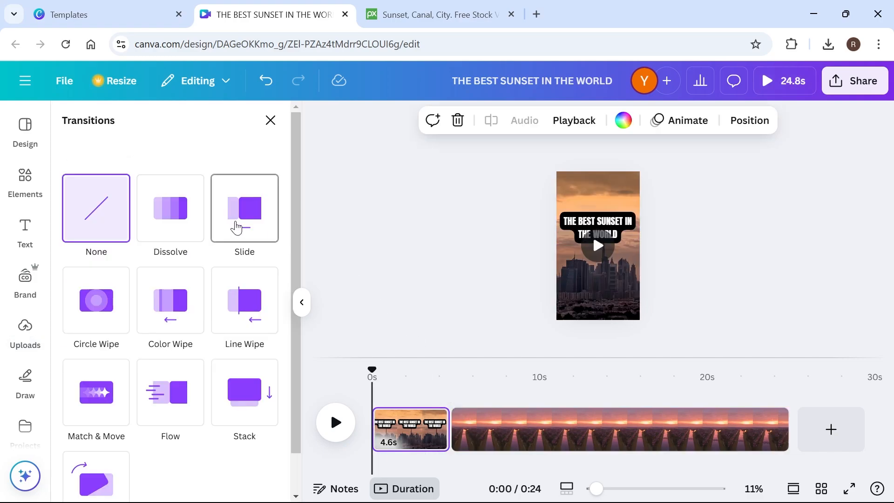
click(236, 227)
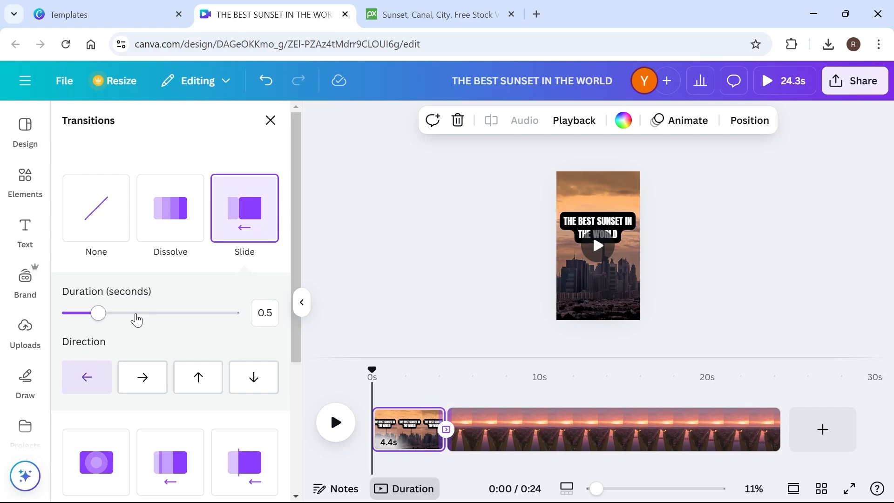
drag(116, 318, 154, 311)
click(422, 375)
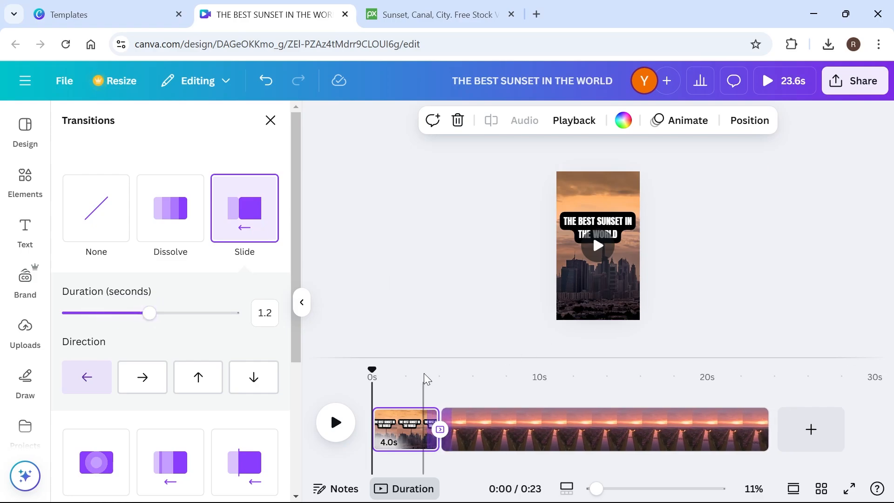
click(337, 423)
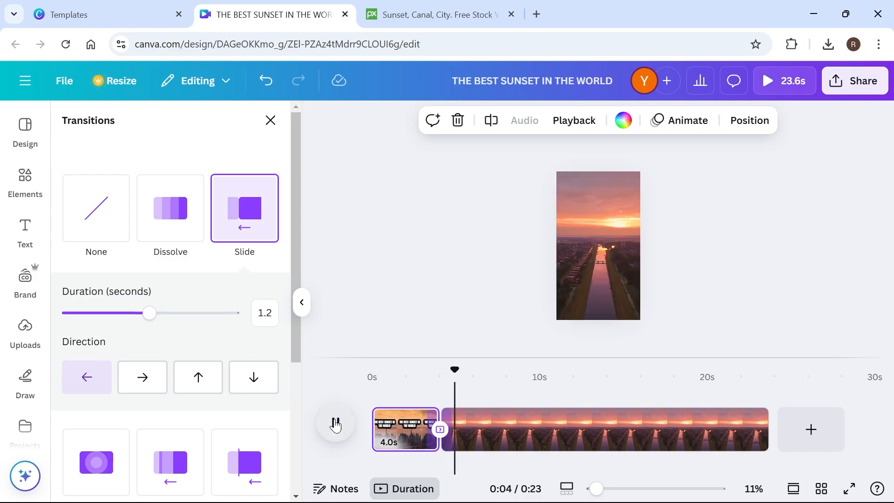
click(516, 322)
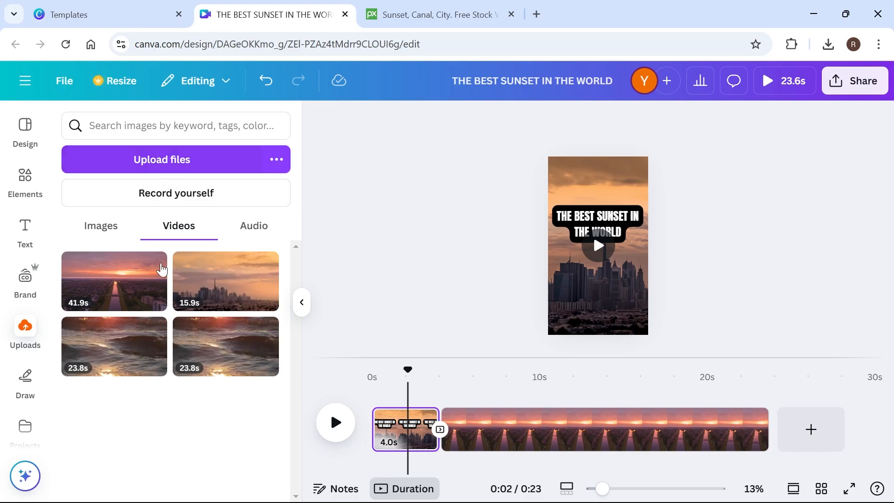
Switch to Pixabay, return to its start page and search the music library for "RELAX".
click(418, 6)
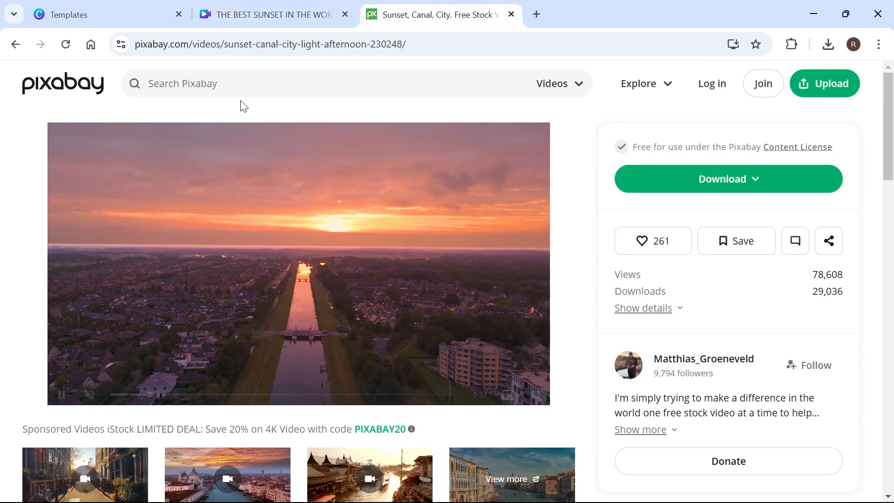
click(15, 45)
click(16, 45)
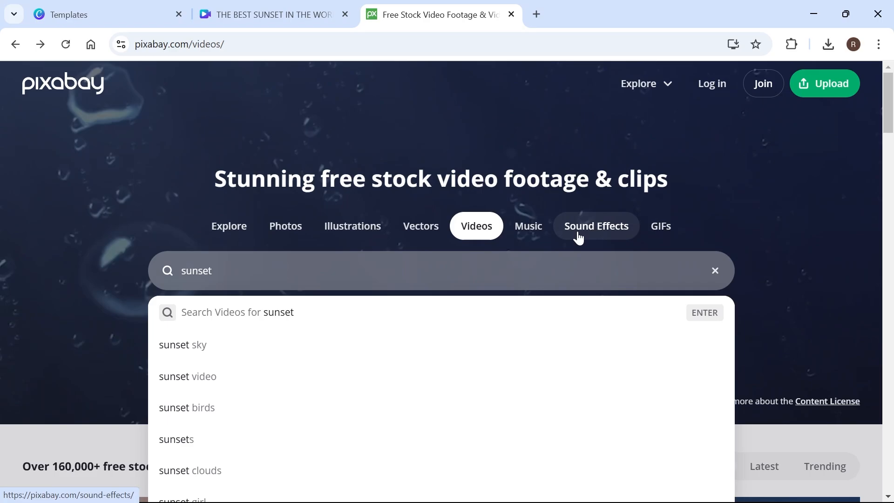
click(529, 227)
text(RELAX)
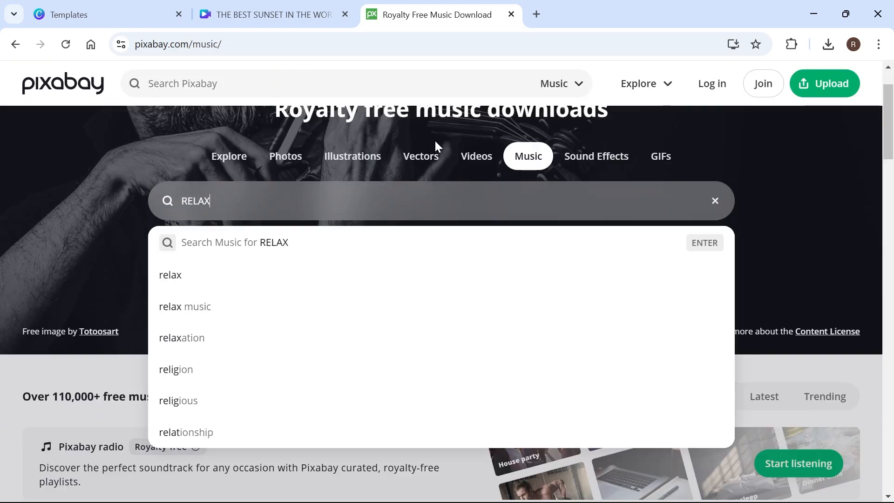
key(Return)
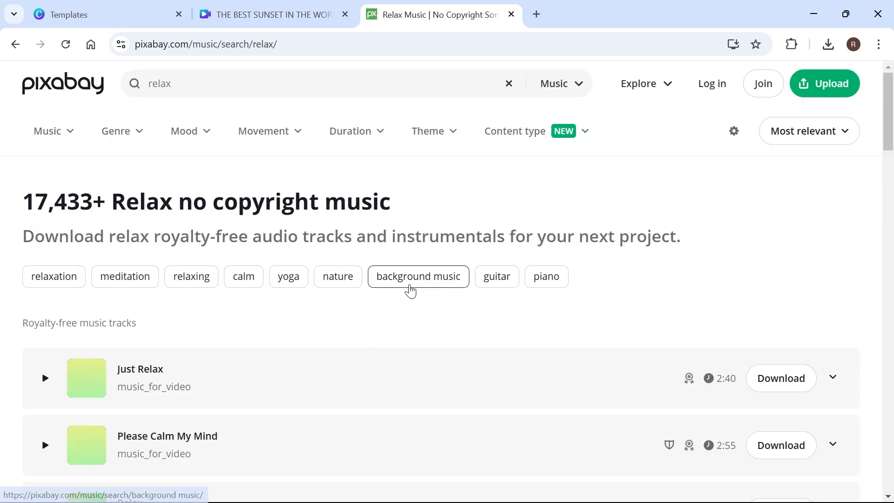
Browse the relax music results and download the track "Just Relax" by music_for_video.
scroll(300, 233, down, 3)
scroll(546, 314, down, 2)
scroll(321, 335, up, 3)
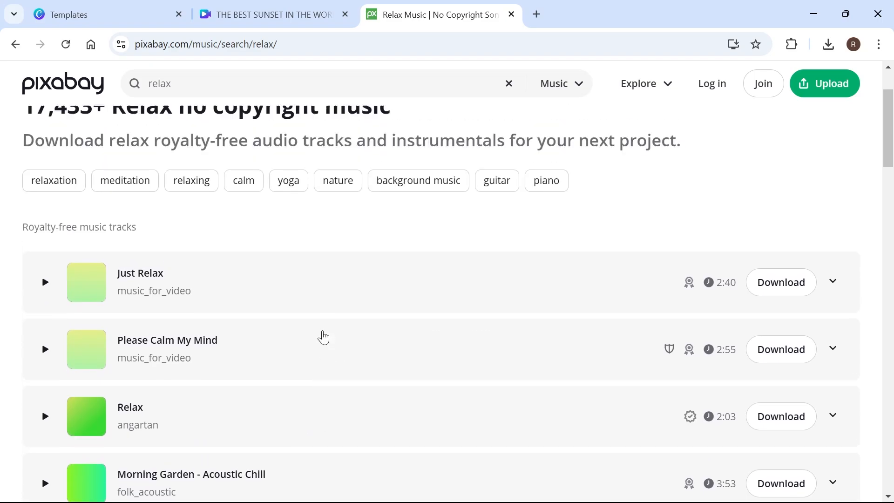
scroll(576, 193, down, 1)
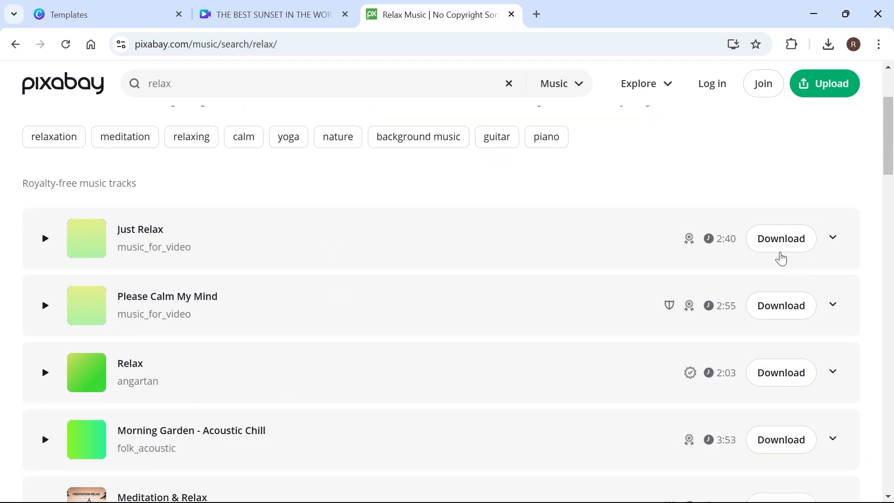
click(784, 238)
Switch back to the Canva design and upload just-relax-11157.mp3 from the Downloads folder.
key(ctrl+shift+Tab)
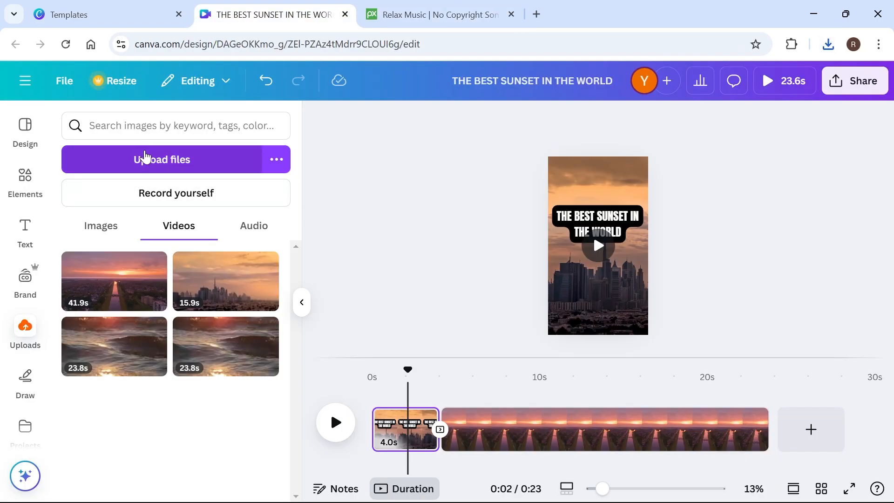
click(154, 158)
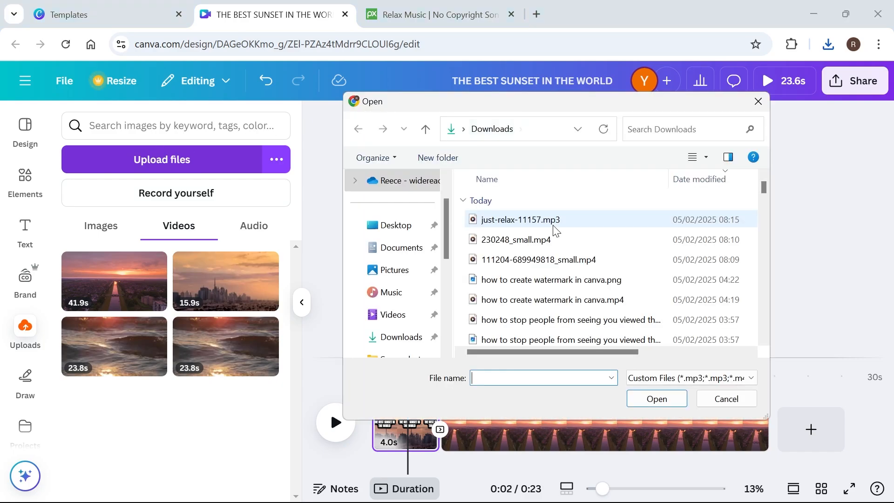
double_click(537, 224)
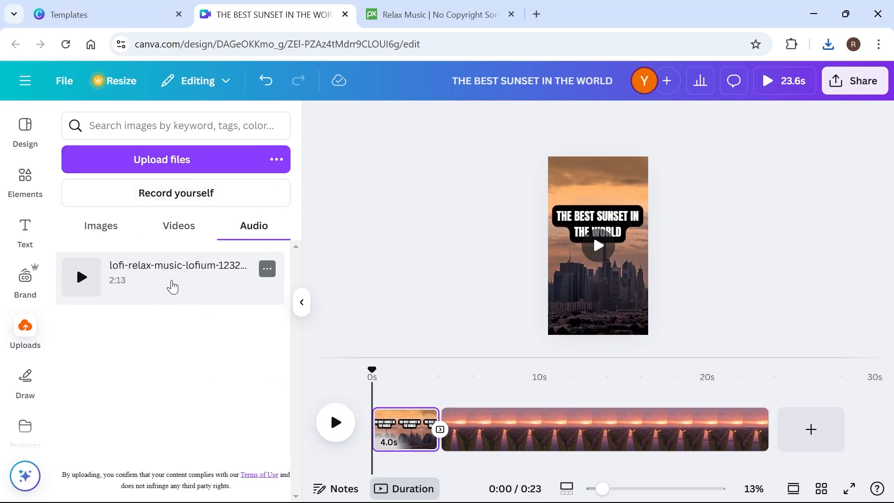
Place the uploaded lofi-relax-music-lofium-123264.mp3 track beneath the clips so it spans the whole video.
drag(173, 286, 377, 462)
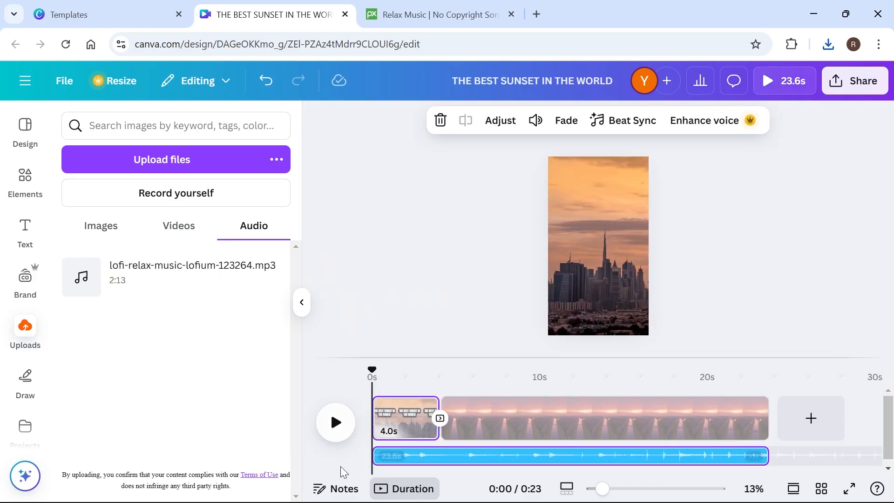
drag(761, 455, 779, 464)
click(450, 450)
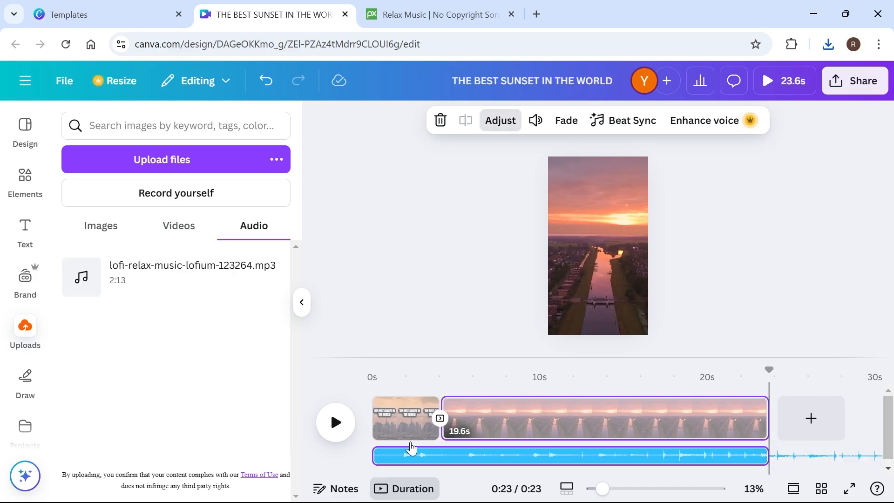
Set the audio track's fade in to 1.8 s and its fade out to 4.2 s.
click(559, 122)
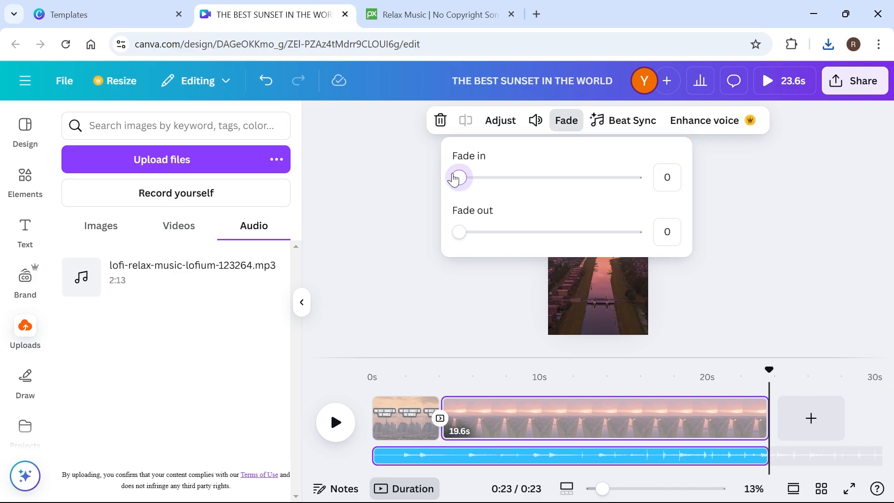
drag(454, 178, 524, 176)
drag(455, 234, 608, 242)
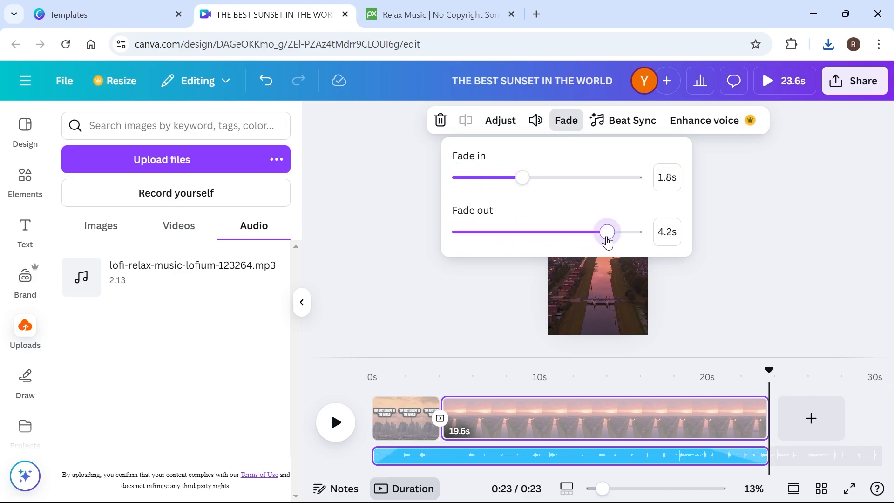
click(376, 370)
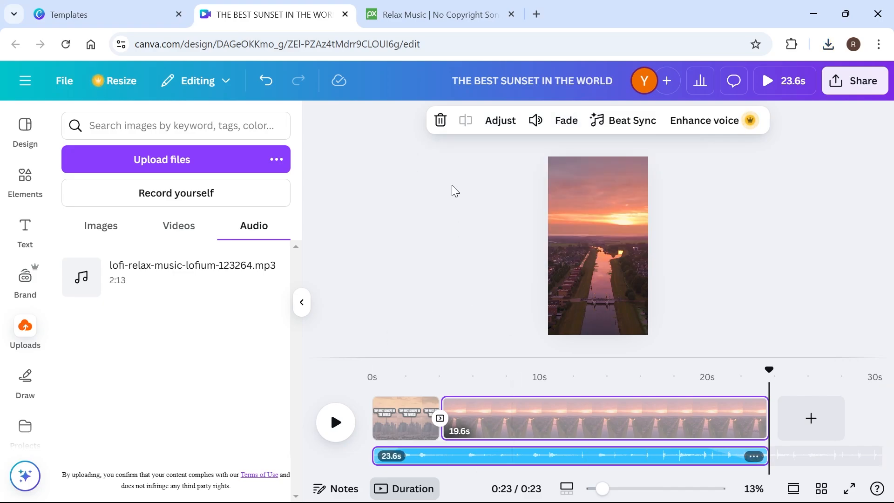
click(441, 210)
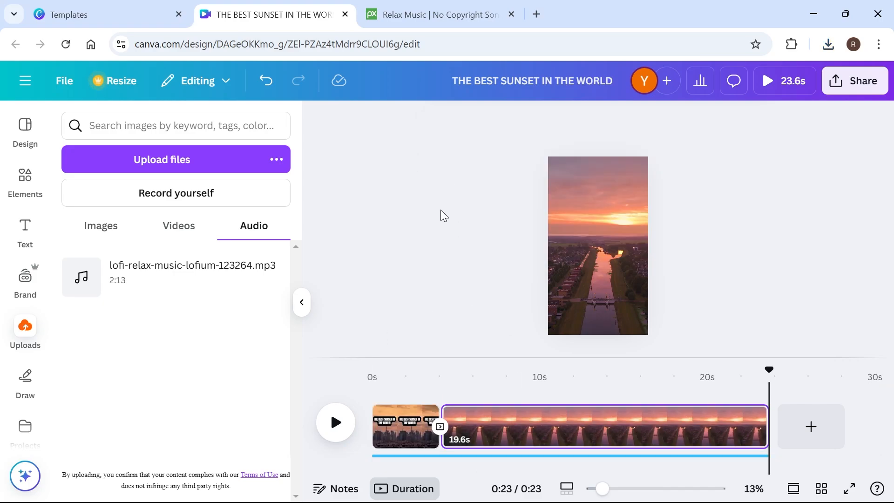
Download all pages of the design as an MP4 video at 1080p (HD) quality.
click(860, 81)
click(639, 356)
click(667, 184)
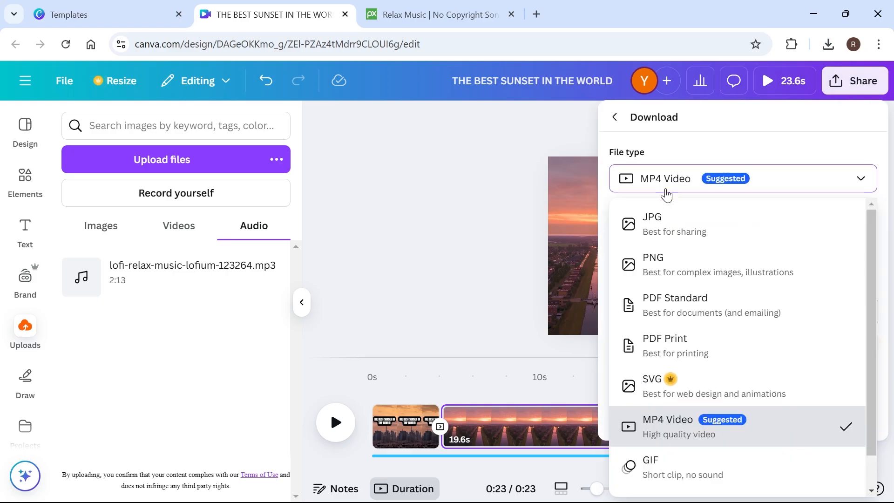
click(684, 435)
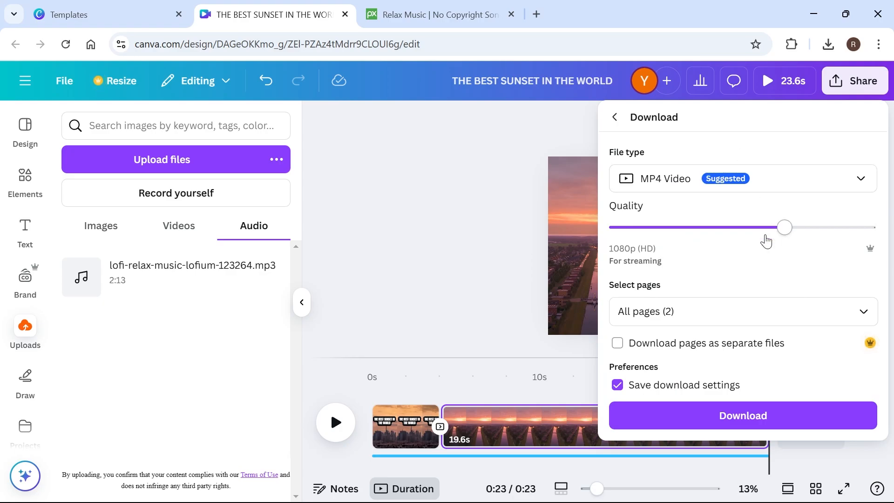
click(728, 418)
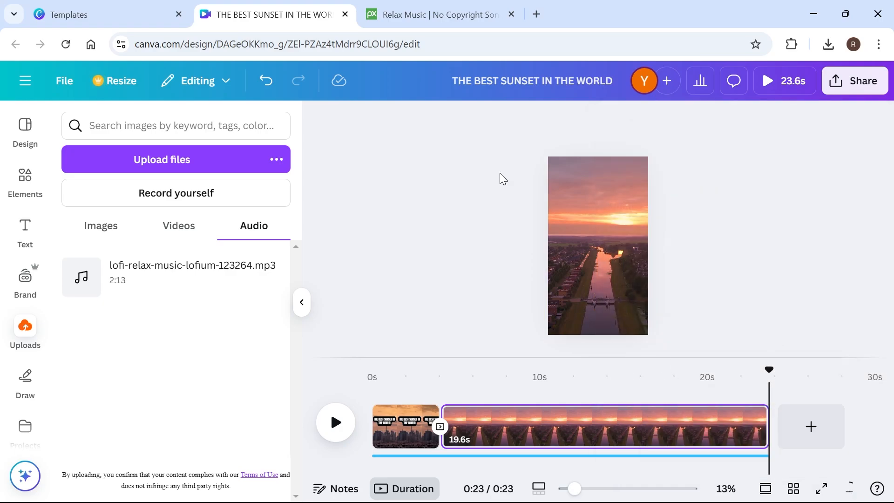